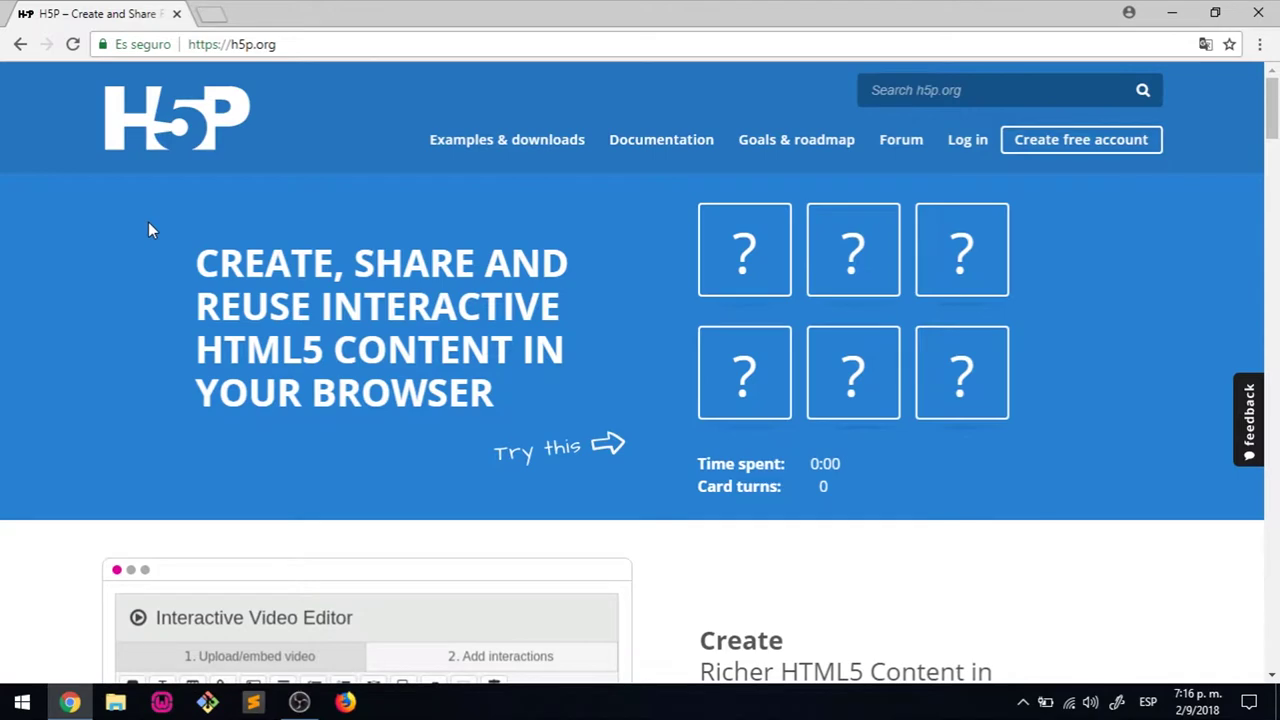
Translate the H5P home page into Spanish and dismiss the translation notice
right_click(94, 240)
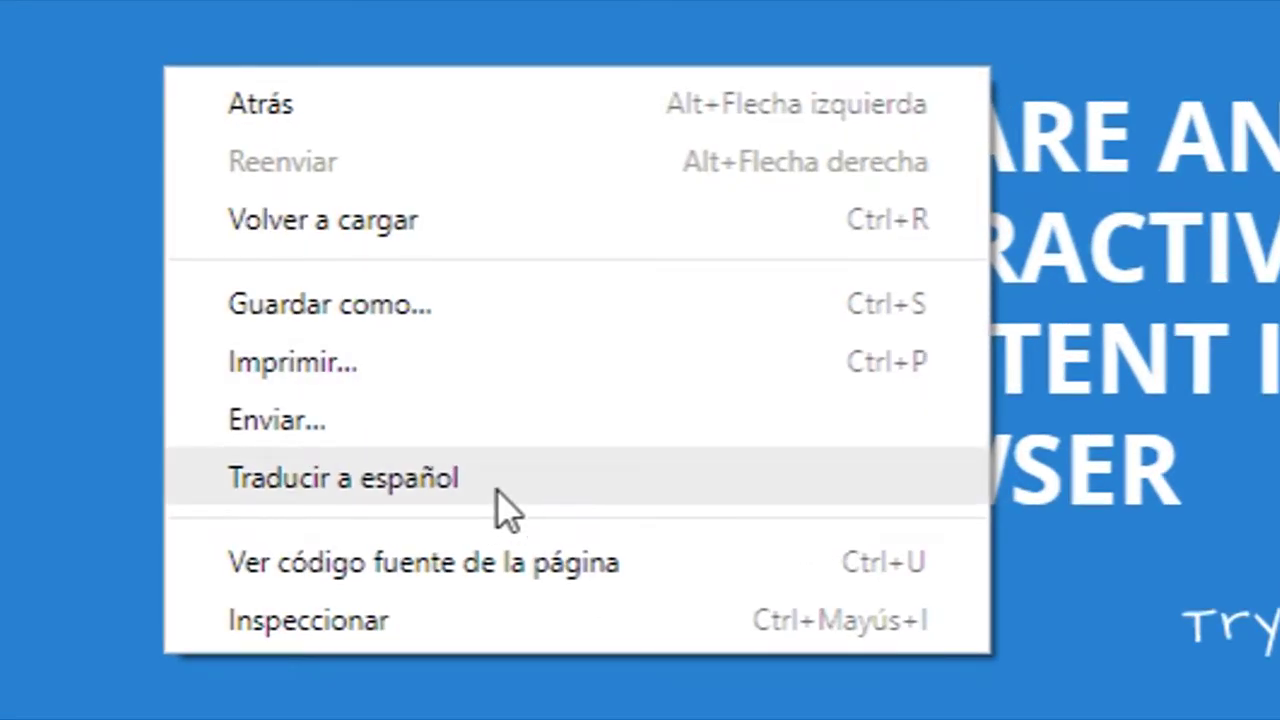
click(497, 492)
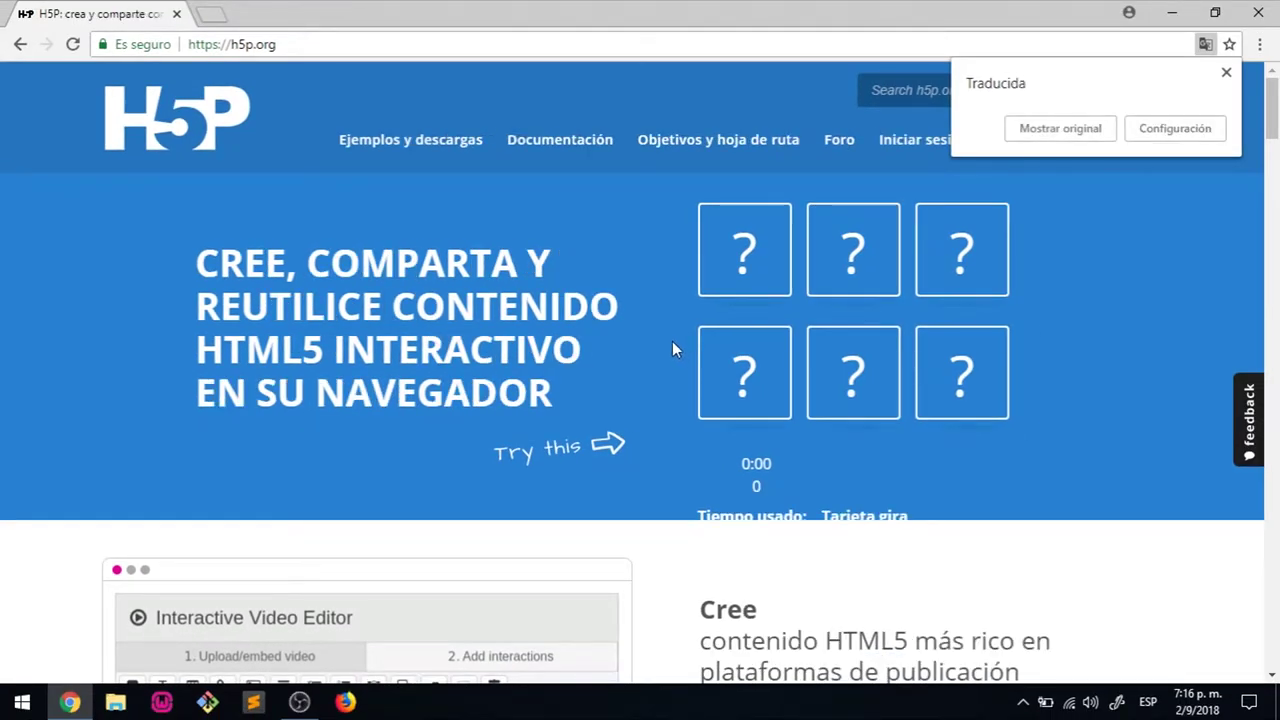
click(1226, 72)
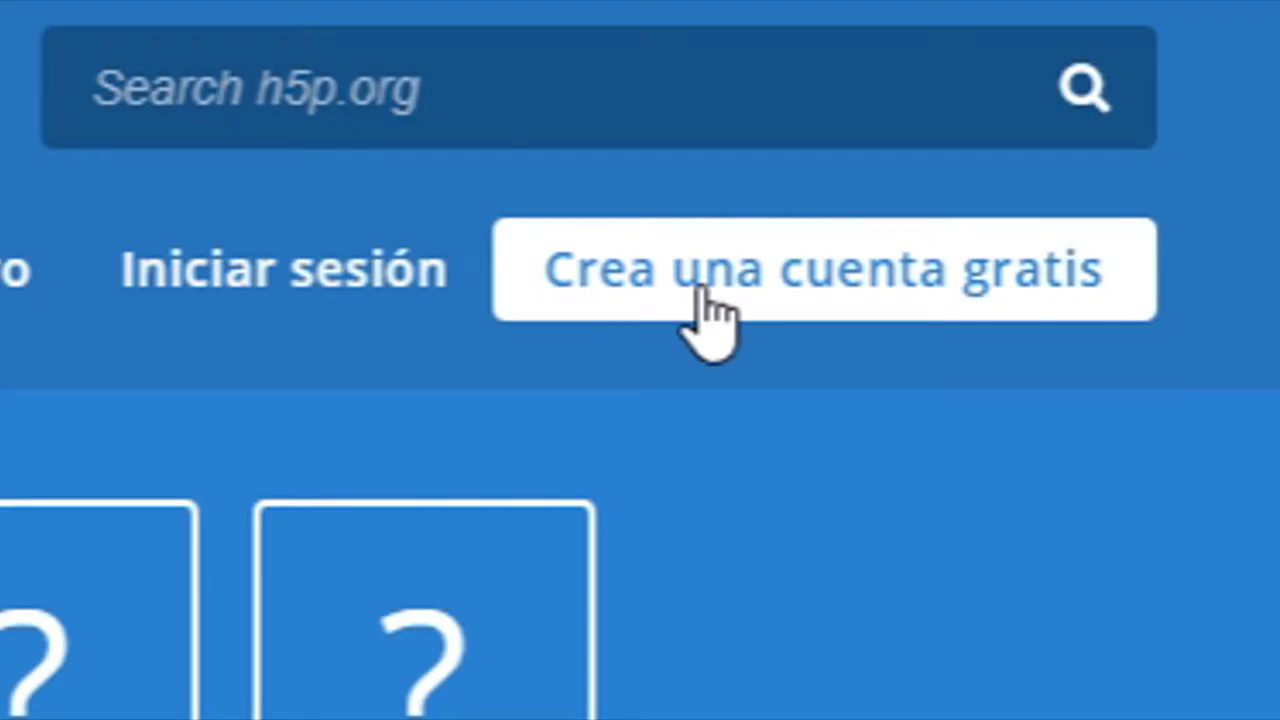
Open the free account registration form and look through its required fields
click(703, 290)
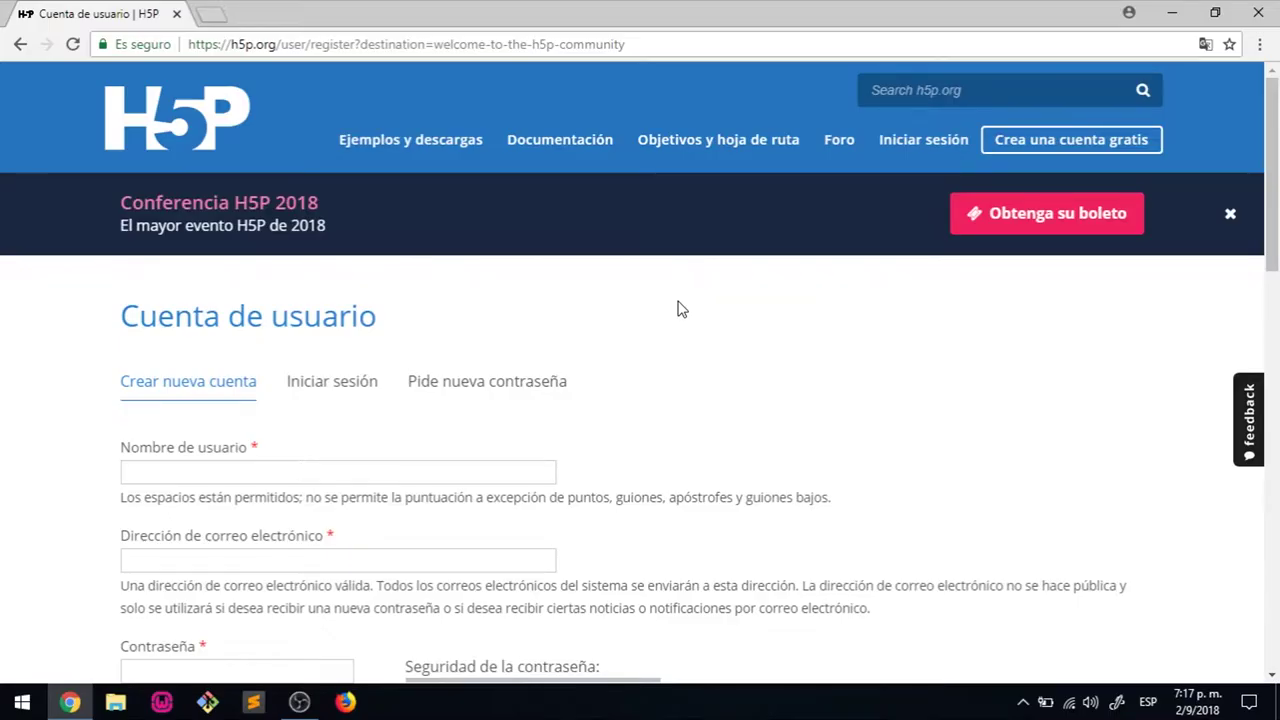
scroll(678, 306, down, 3)
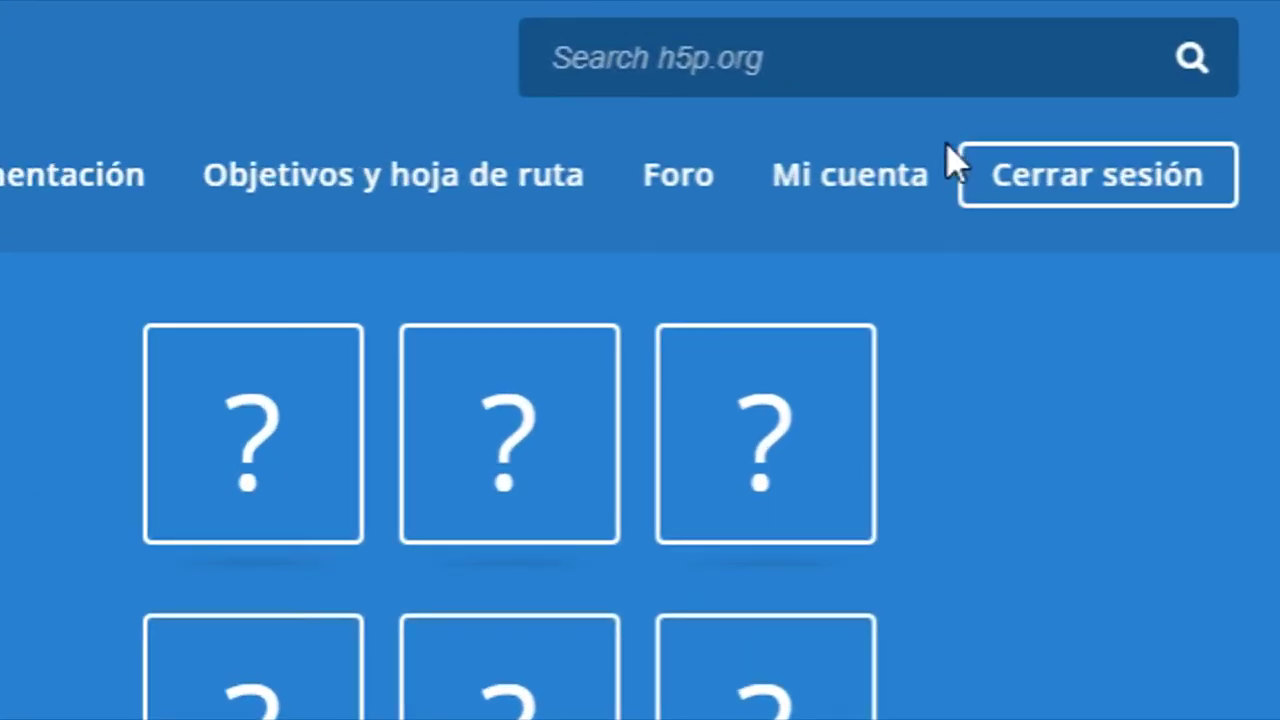
Open the signed-in account's profile page and start creating new interactive content
click(858, 178)
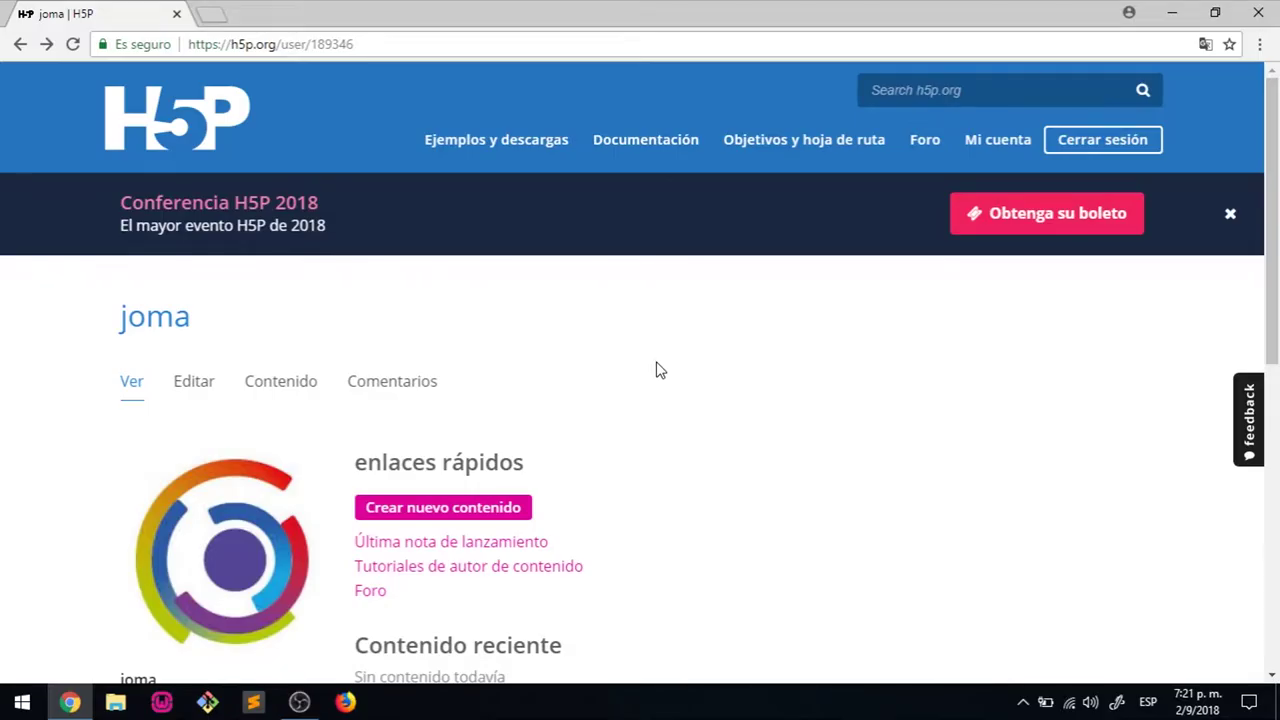
scroll(657, 370, down, 2)
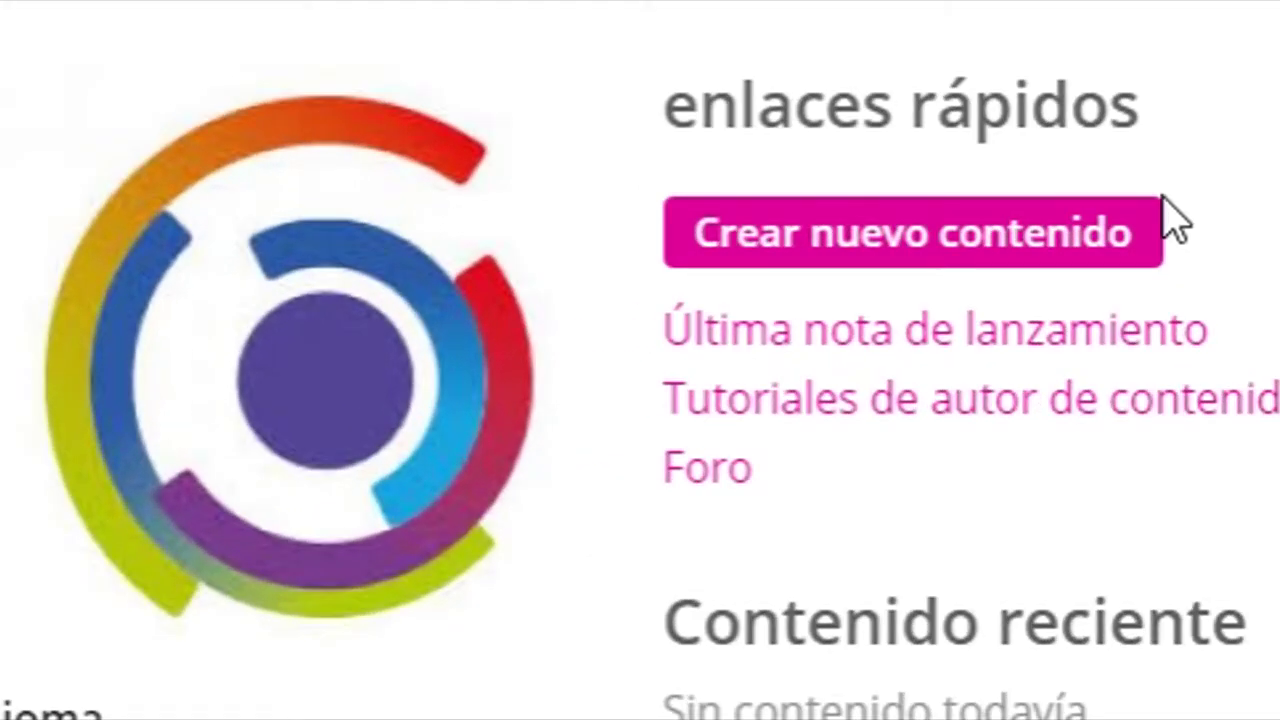
click(1012, 250)
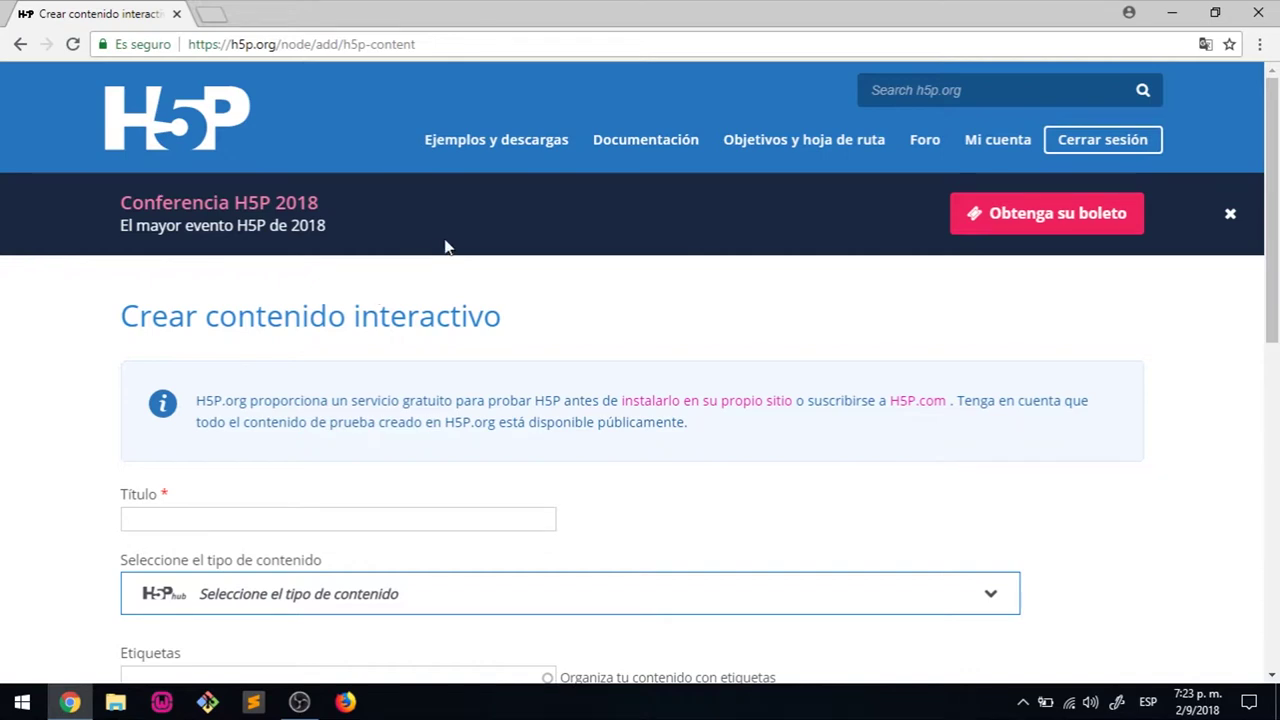
Title the new interactive content "la celula"
scroll(252, 402, down, 2)
click(224, 333)
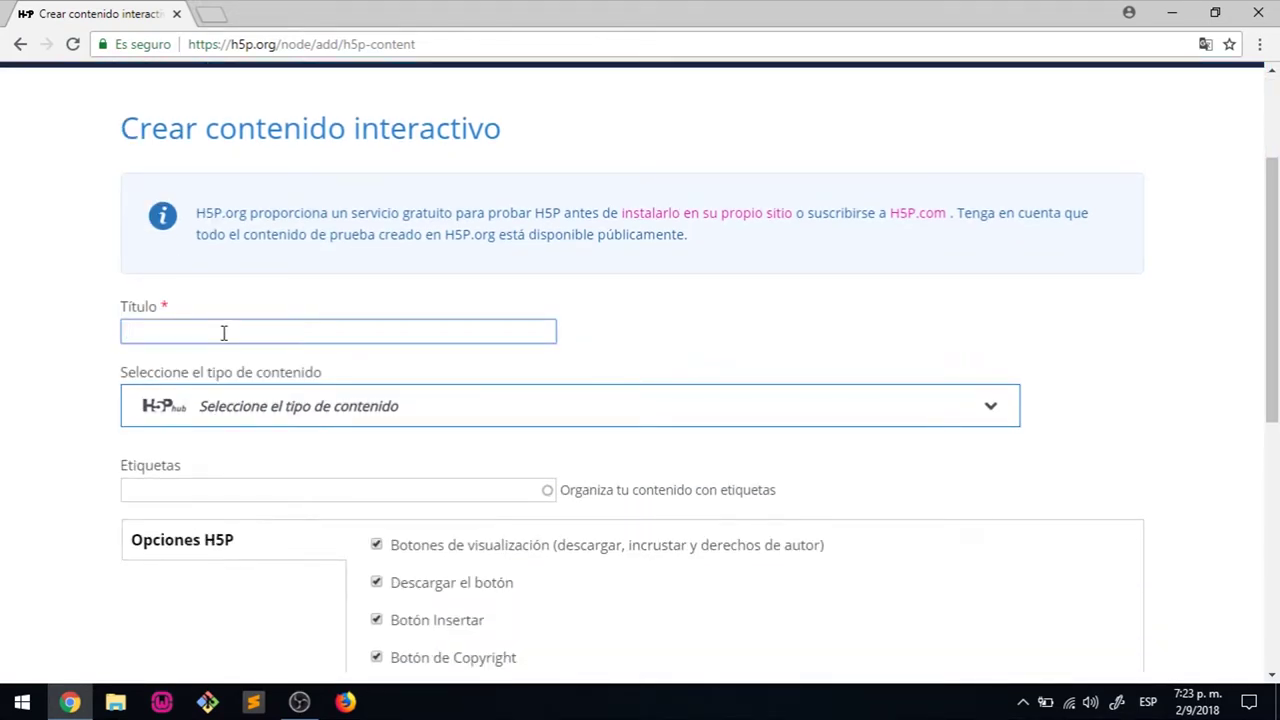
text(la celula)
Choose Video interactivo as the content type for the new content
scroll(436, 288, down, 1)
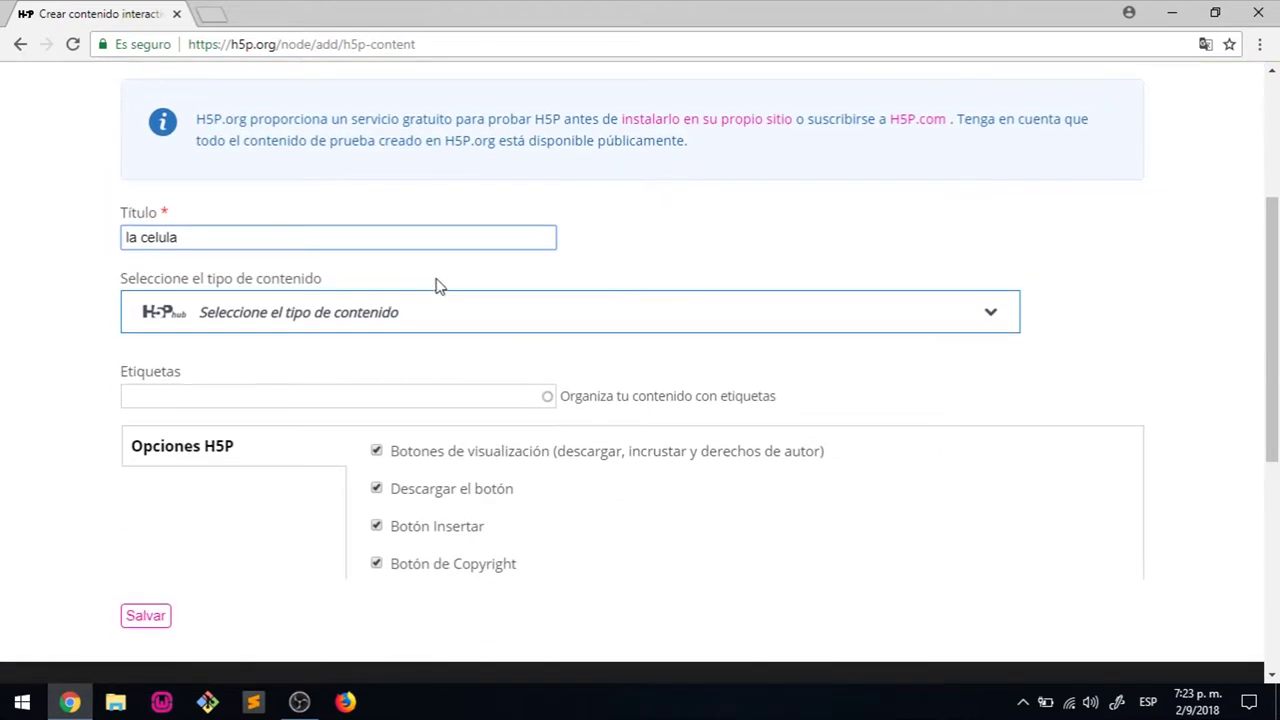
click(388, 312)
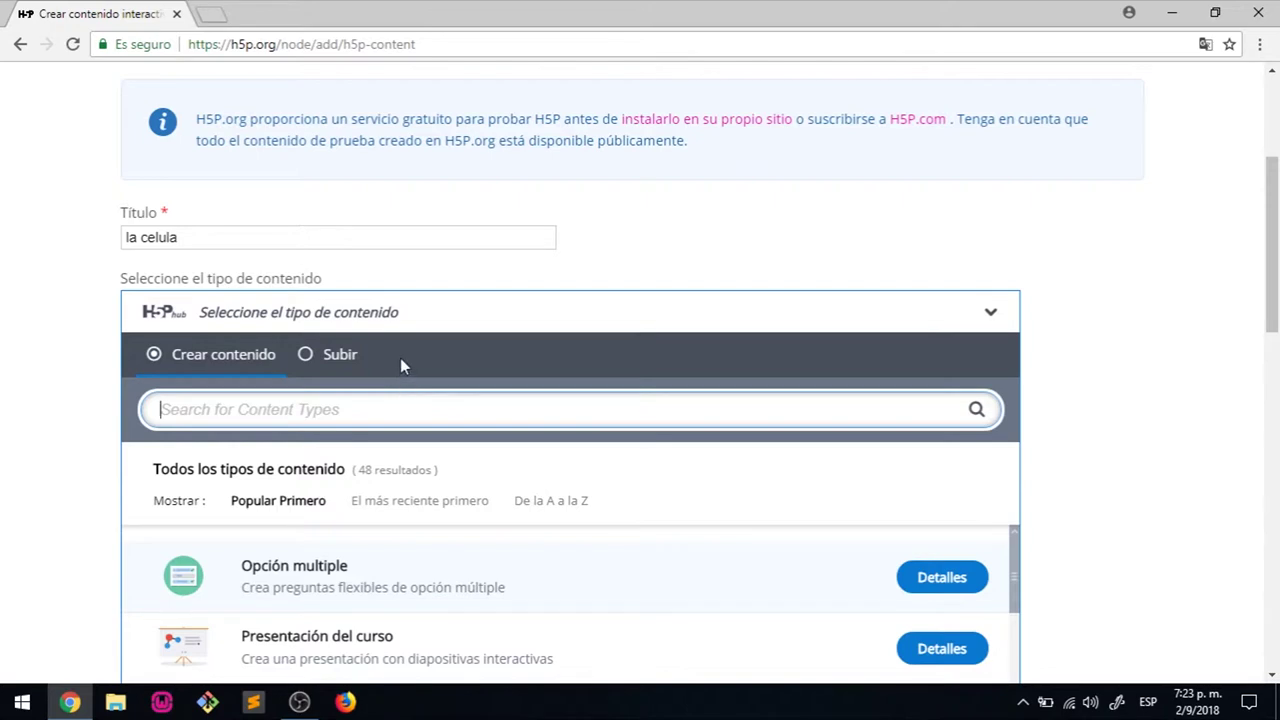
scroll(400, 358, down, 2)
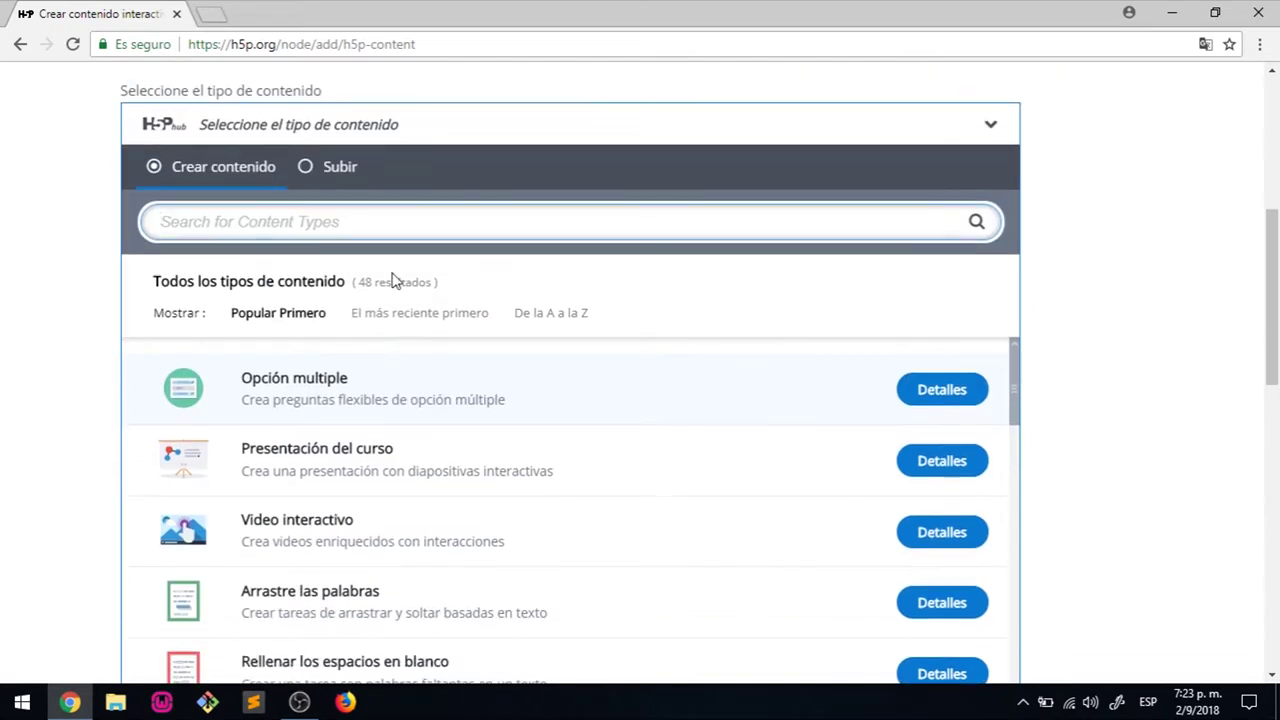
click(280, 534)
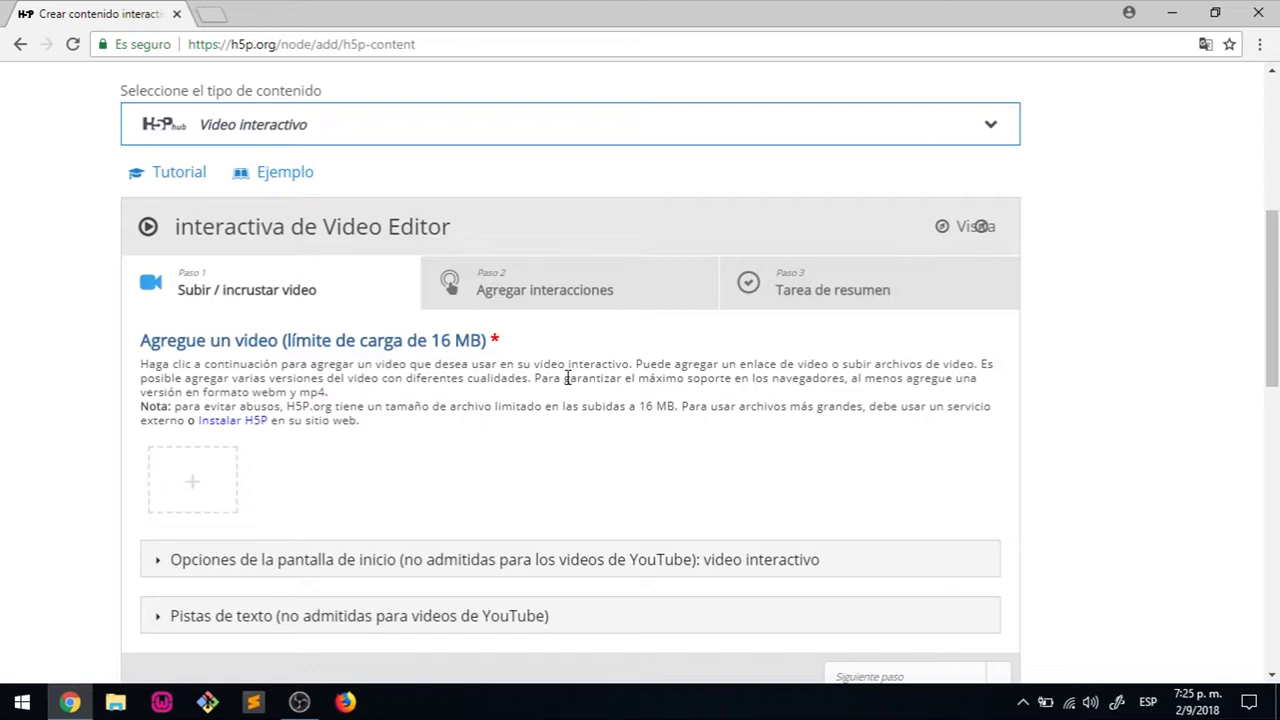
Upload the video file lacelula from the Descargas folder as the video source, and open its copyright details
drag(432, 342, 487, 343)
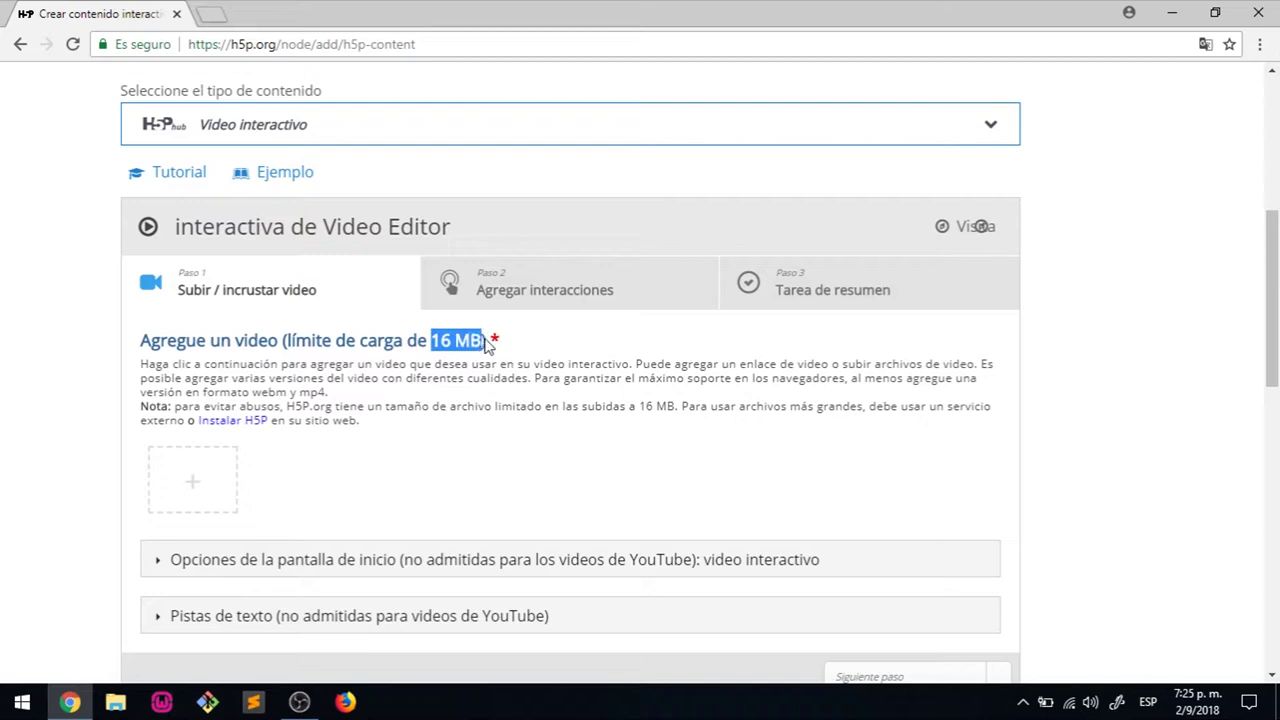
click(516, 343)
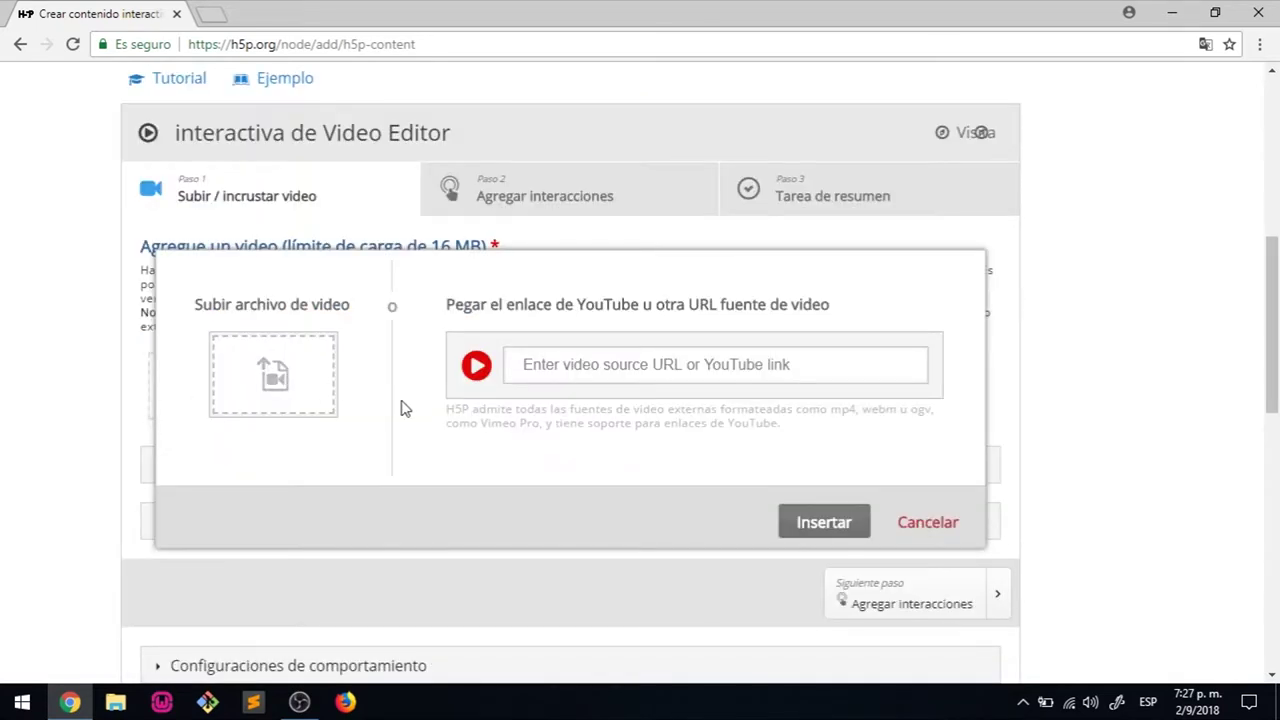
click(296, 379)
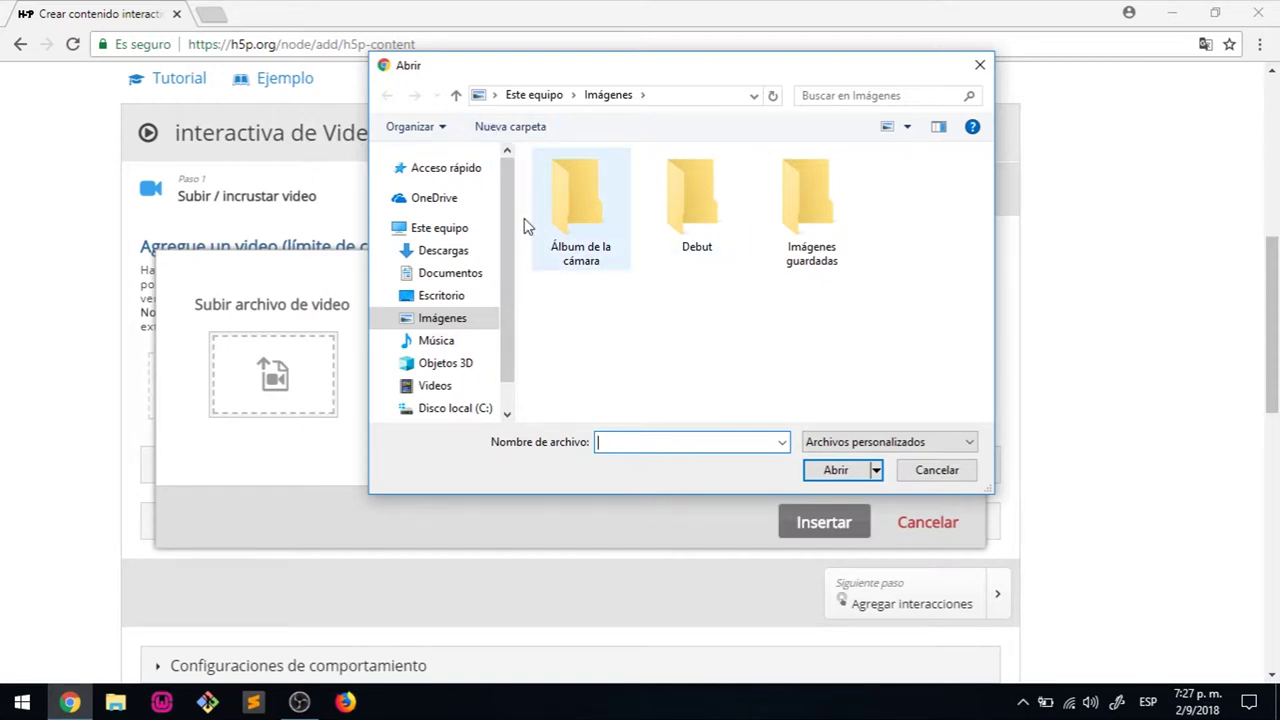
click(463, 256)
click(596, 222)
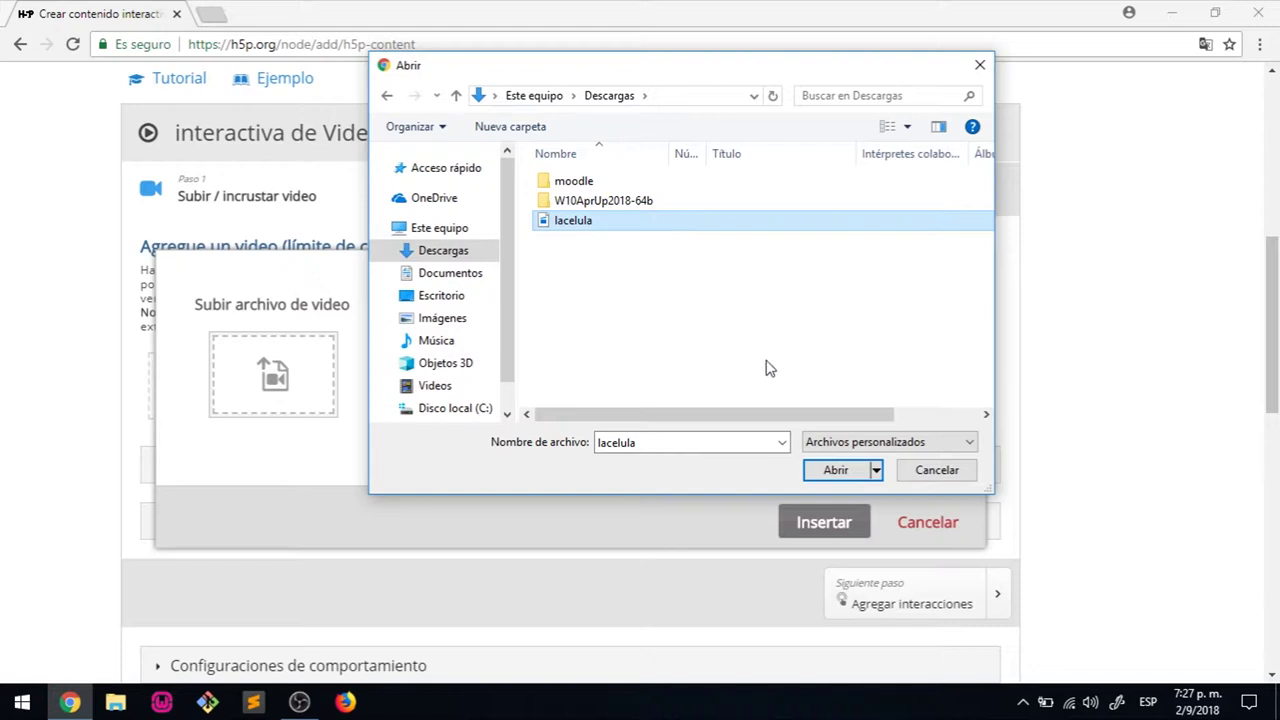
click(835, 471)
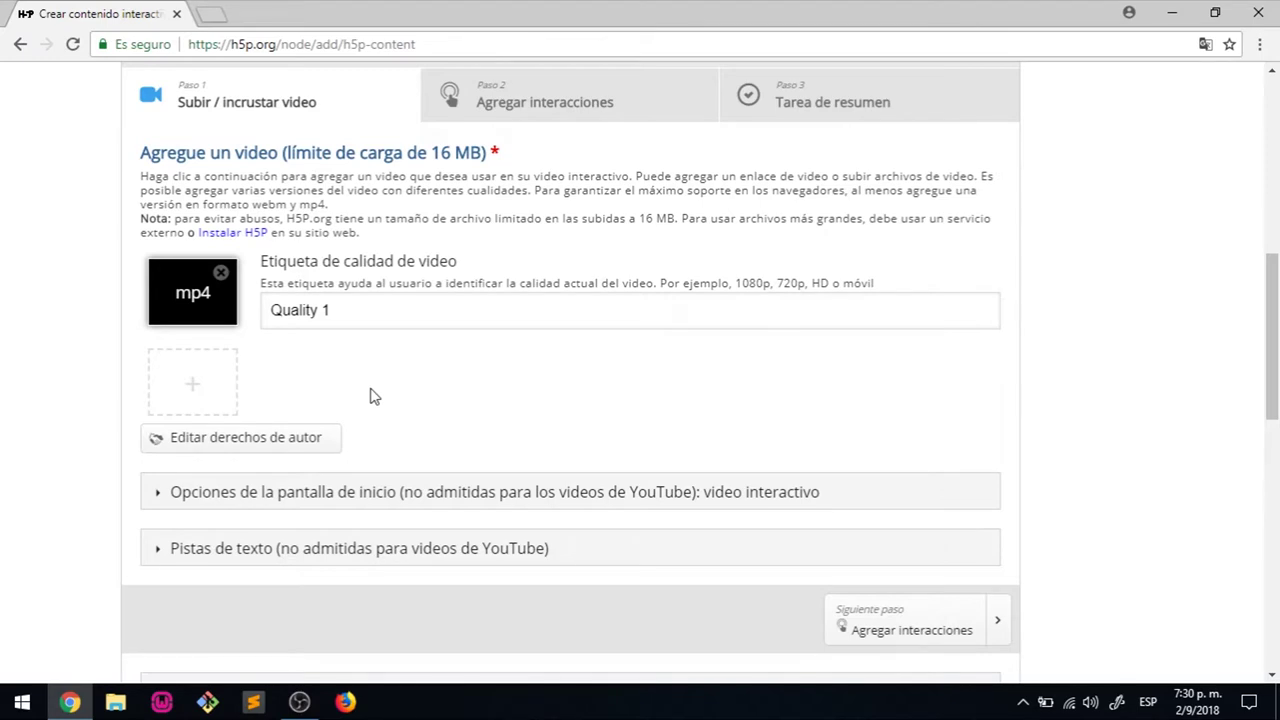
click(288, 439)
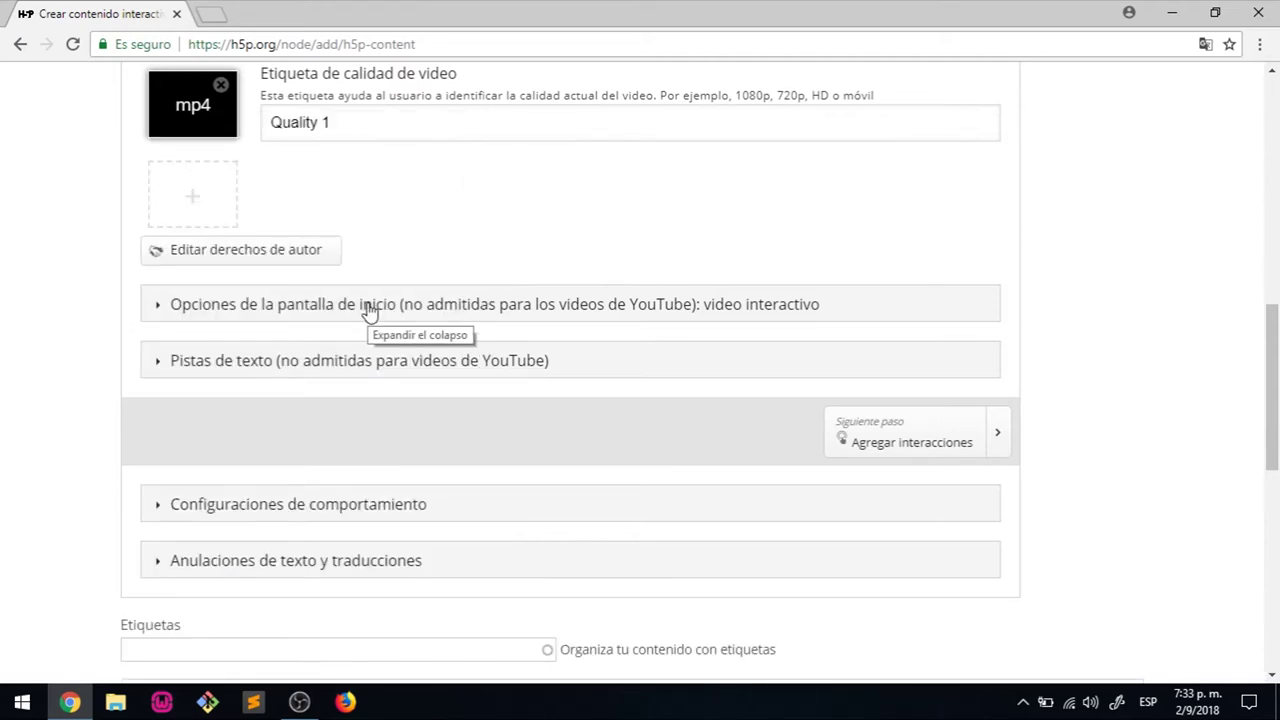
Set the interactive video's start screen title to "La célula", with the accent corrected
click(368, 311)
scroll(384, 302, down, 1)
drag(281, 316, 143, 311)
key(BackSpace)
text(La)
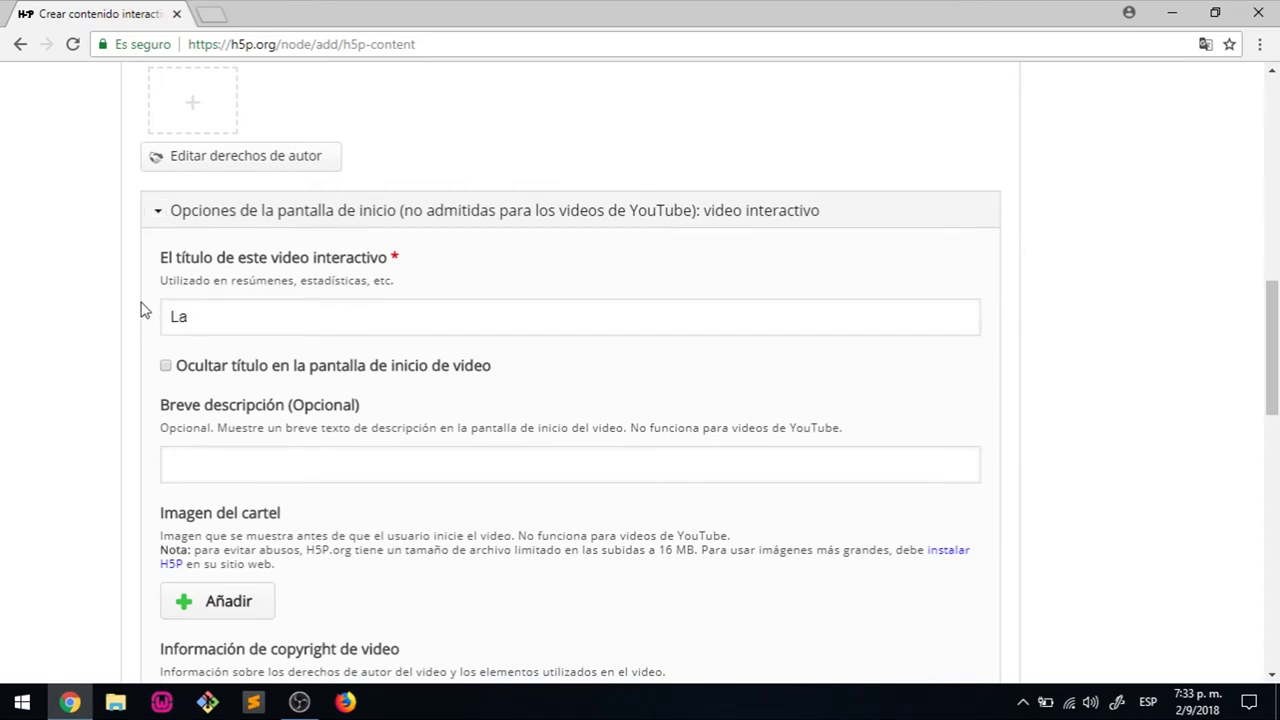
text( celula)
key(Left)
key(Left)
key(Left)
key(Left)
key(Left)
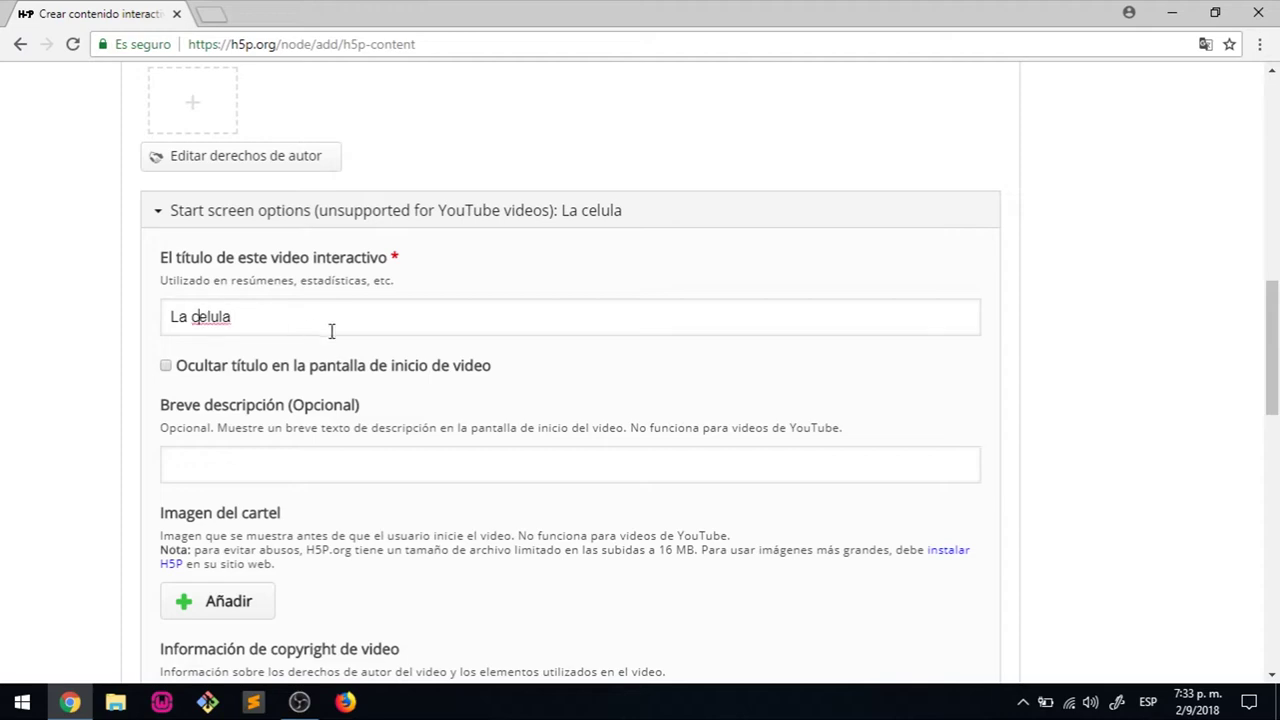
right_click(235, 330)
click(251, 337)
click(429, 210)
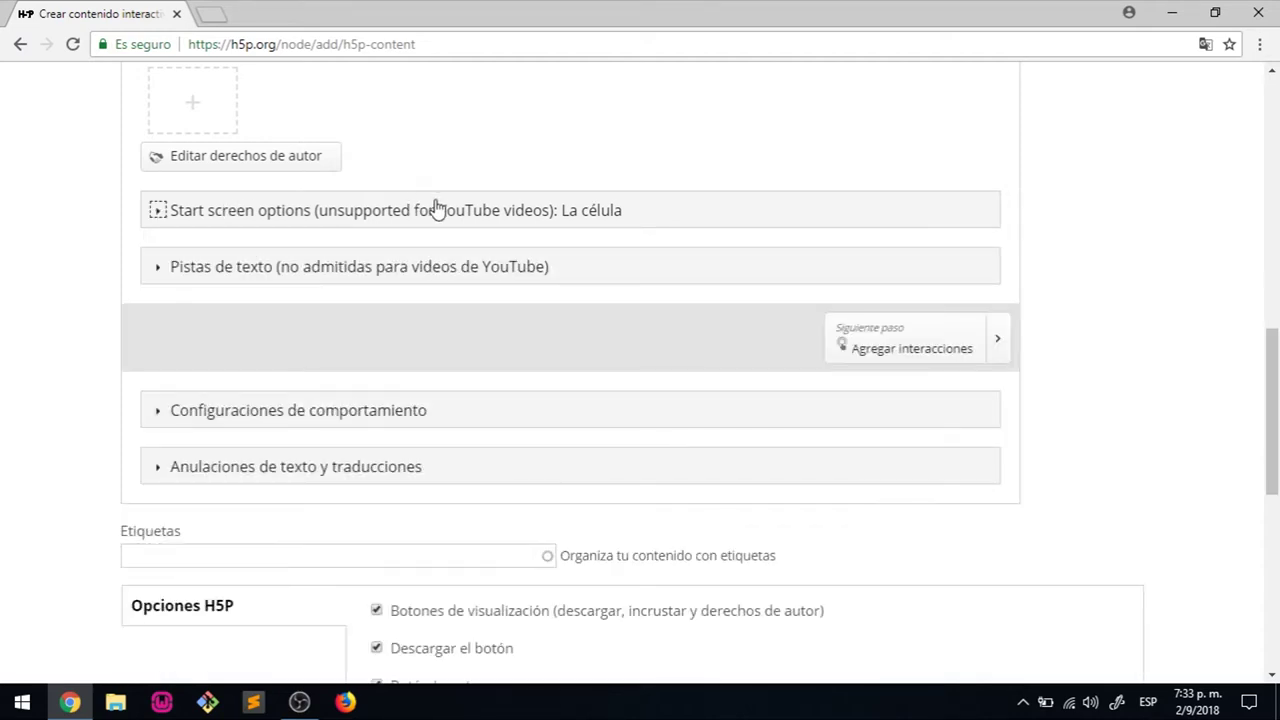
key(Tab)
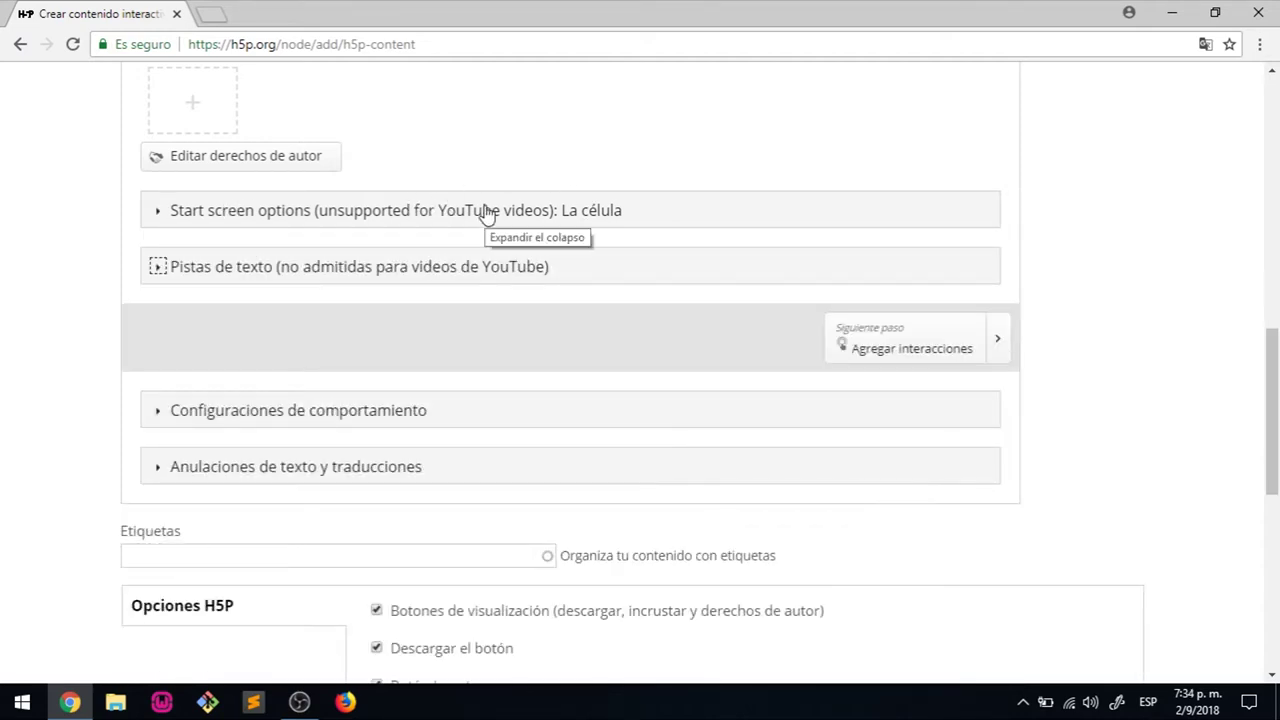
In the behaviour settings, set the video to start at 8:25
scroll(480, 222, down, 2)
click(401, 240)
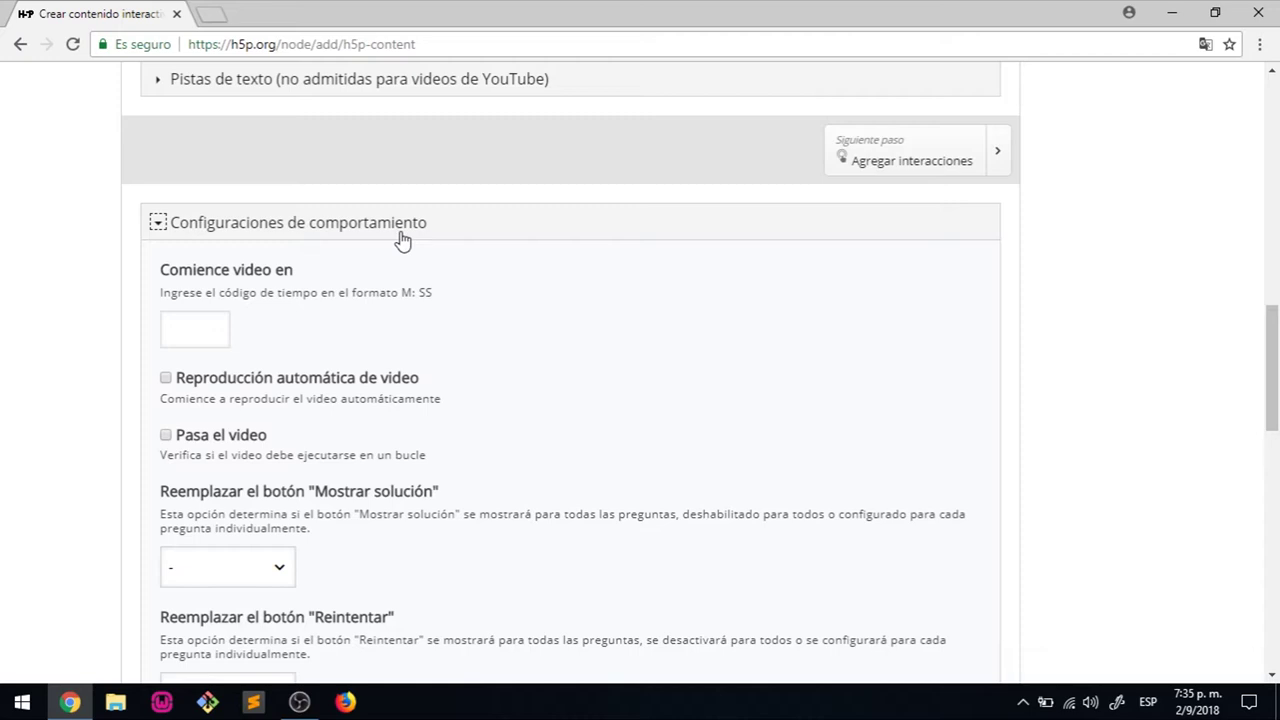
click(180, 327)
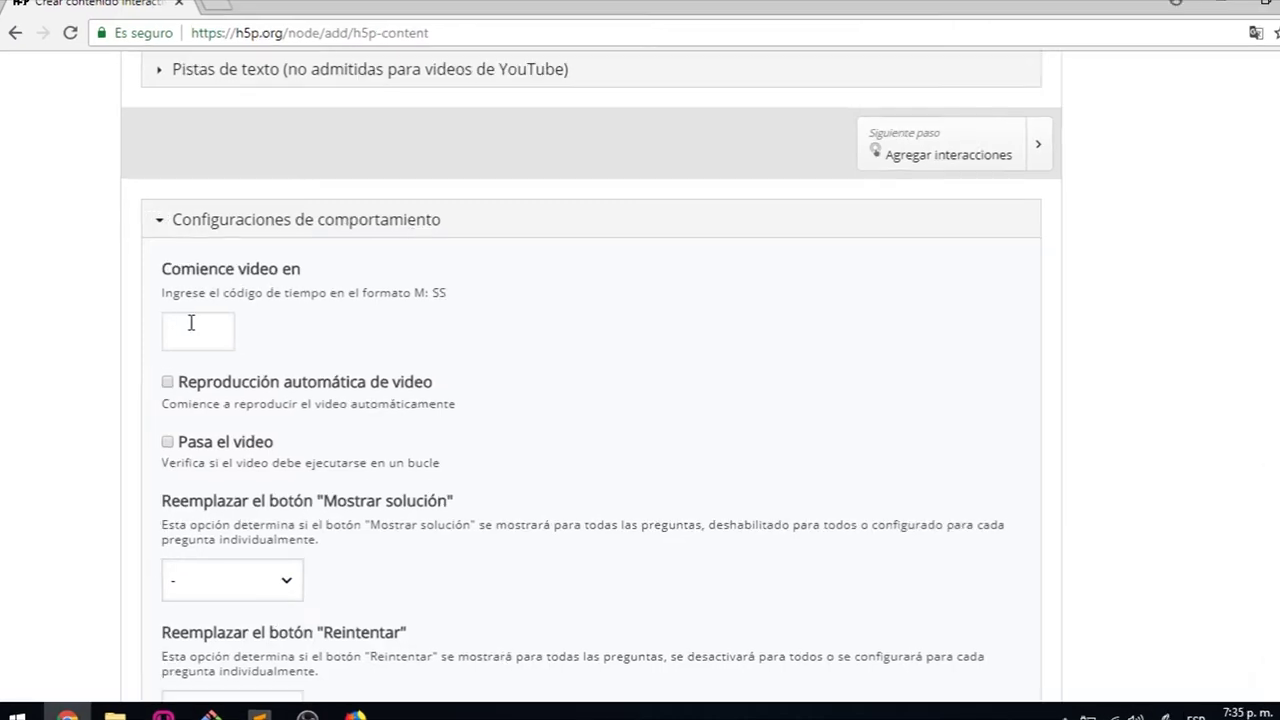
text(8:25)
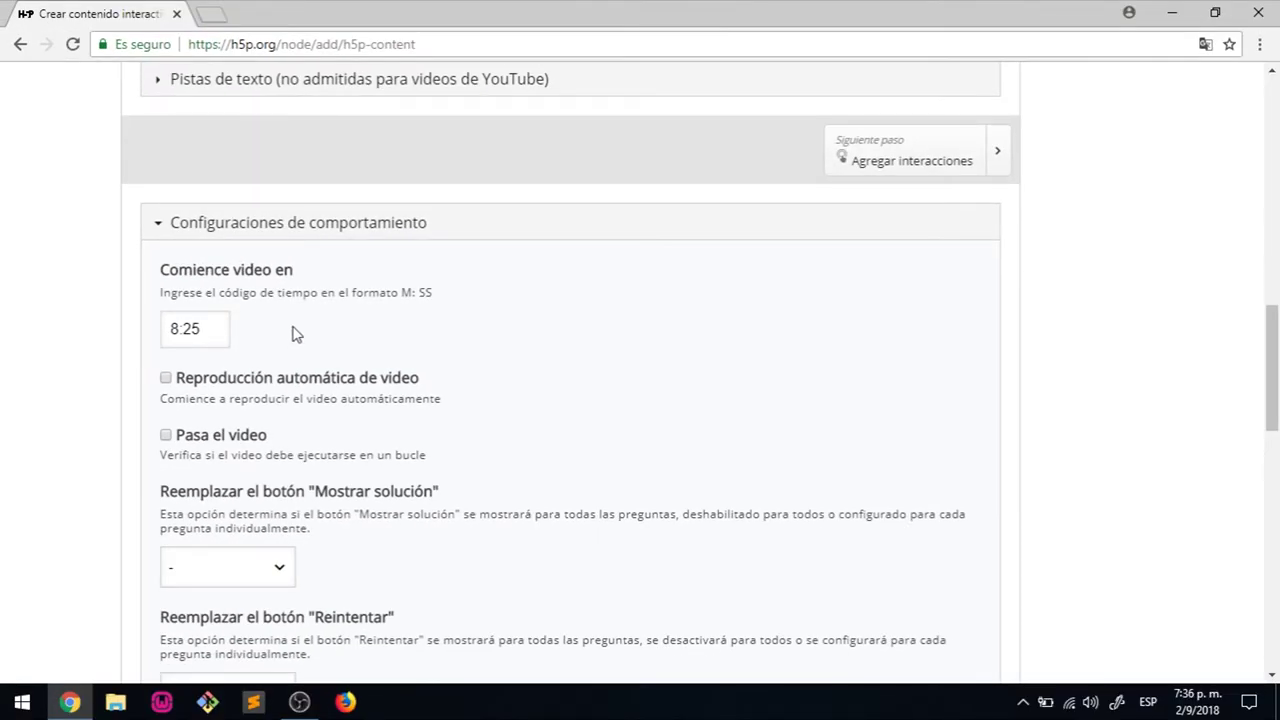
Enable automatic playback and looping of the video, and collapse the behaviour settings
drag(437, 394, 143, 376)
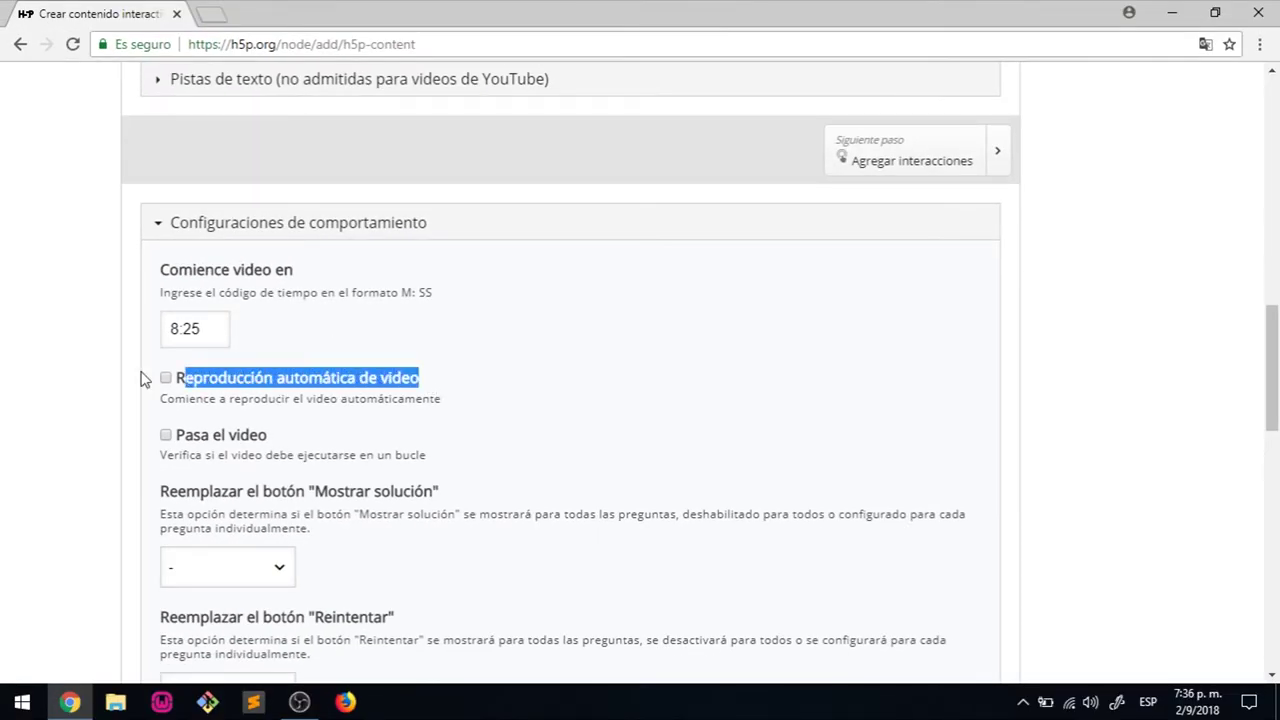
click(166, 380)
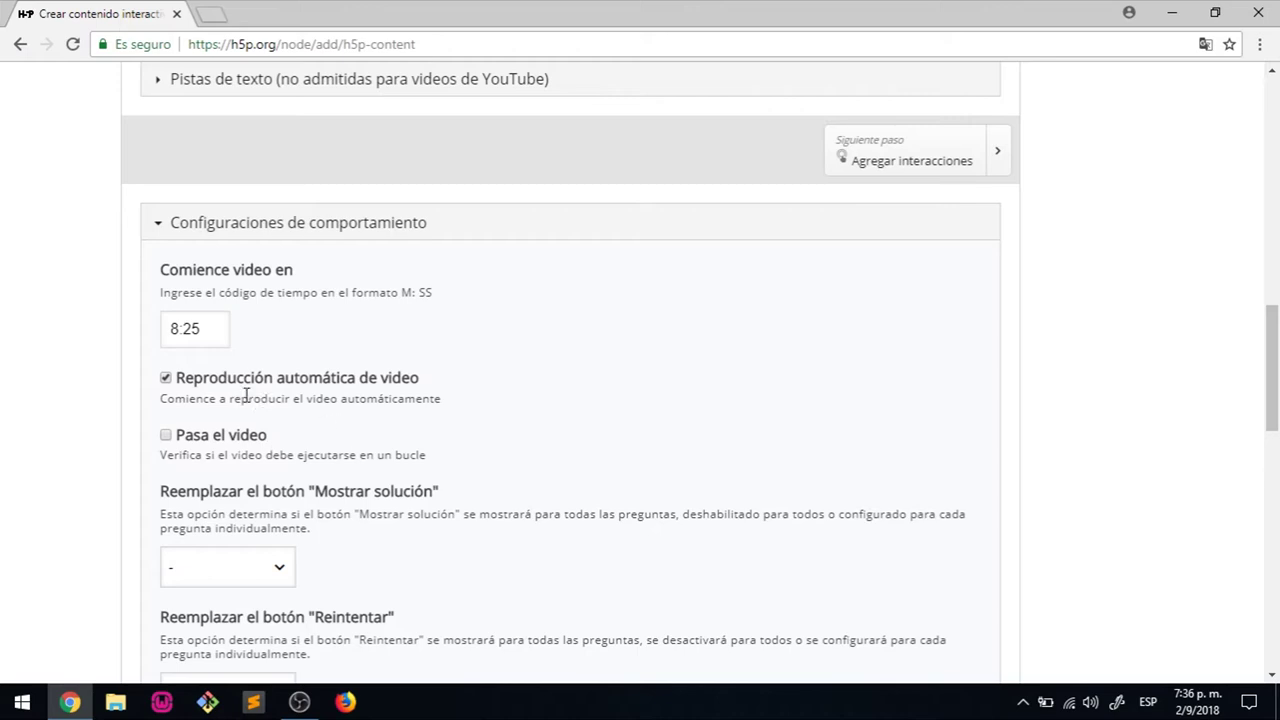
click(166, 437)
drag(162, 452, 432, 463)
click(432, 463)
scroll(470, 310, down, 2)
scroll(430, 285, up, 2)
click(256, 224)
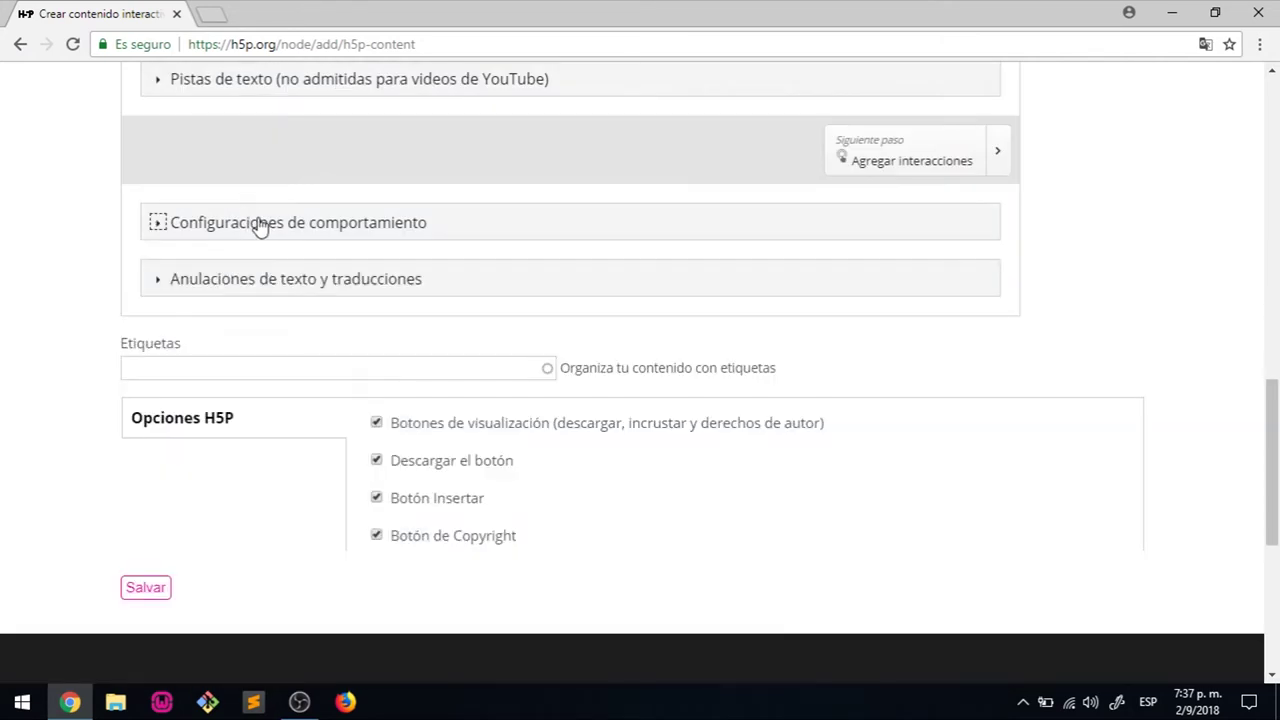
In the text overrides and translations, change the summary task's progress label to "Progreso:"
click(234, 285)
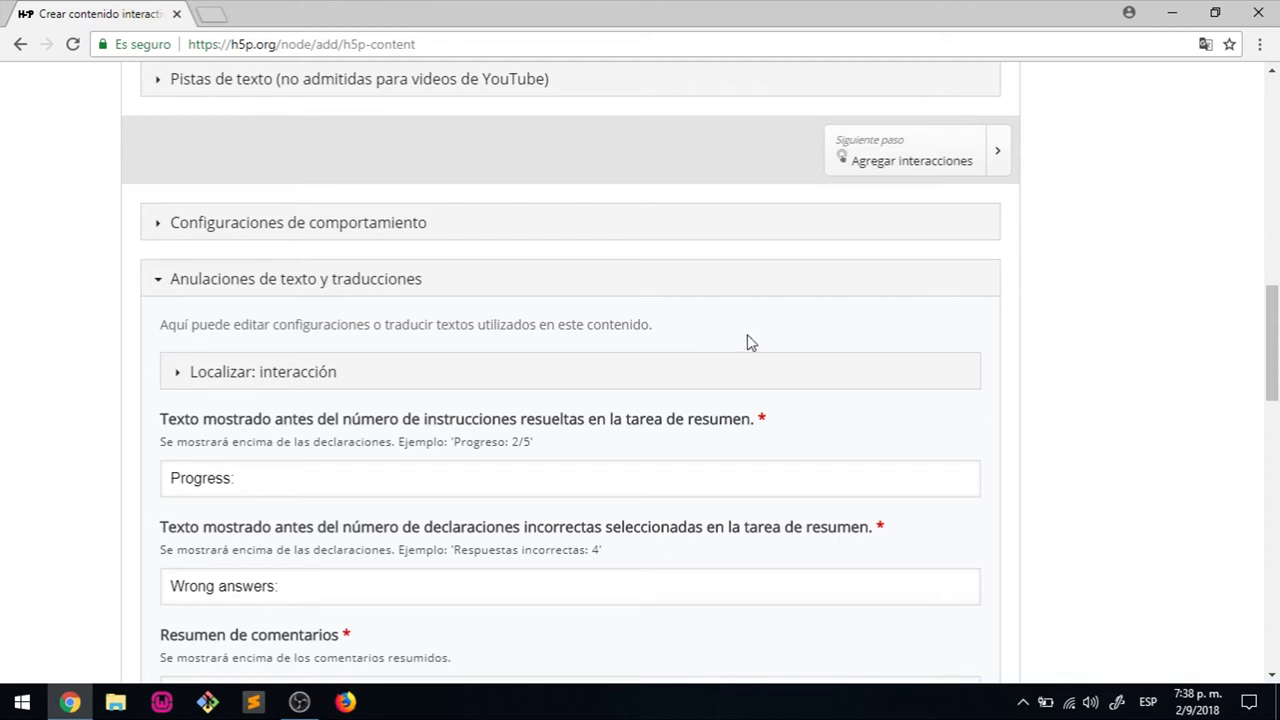
scroll(760, 337, down, 1)
scroll(760, 336, down, 2)
scroll(760, 336, up, 2)
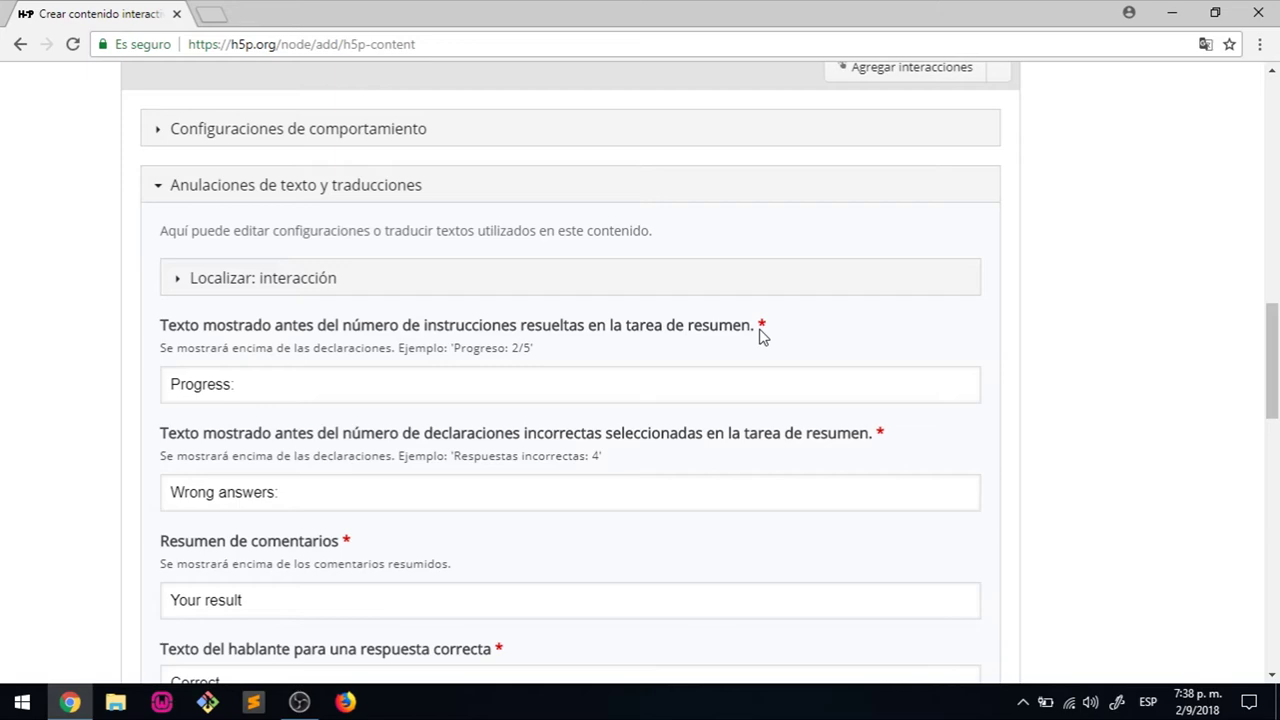
click(242, 385)
key(BackSpace)
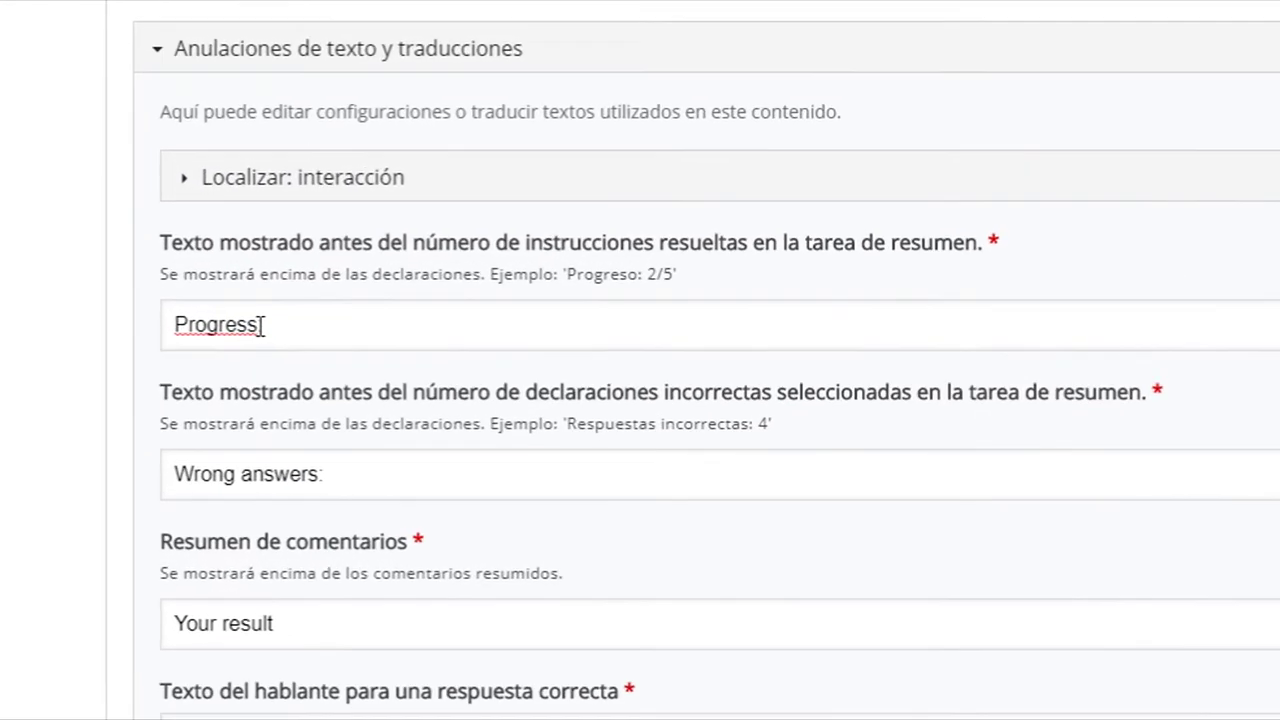
key(BackSpace)
text(o)
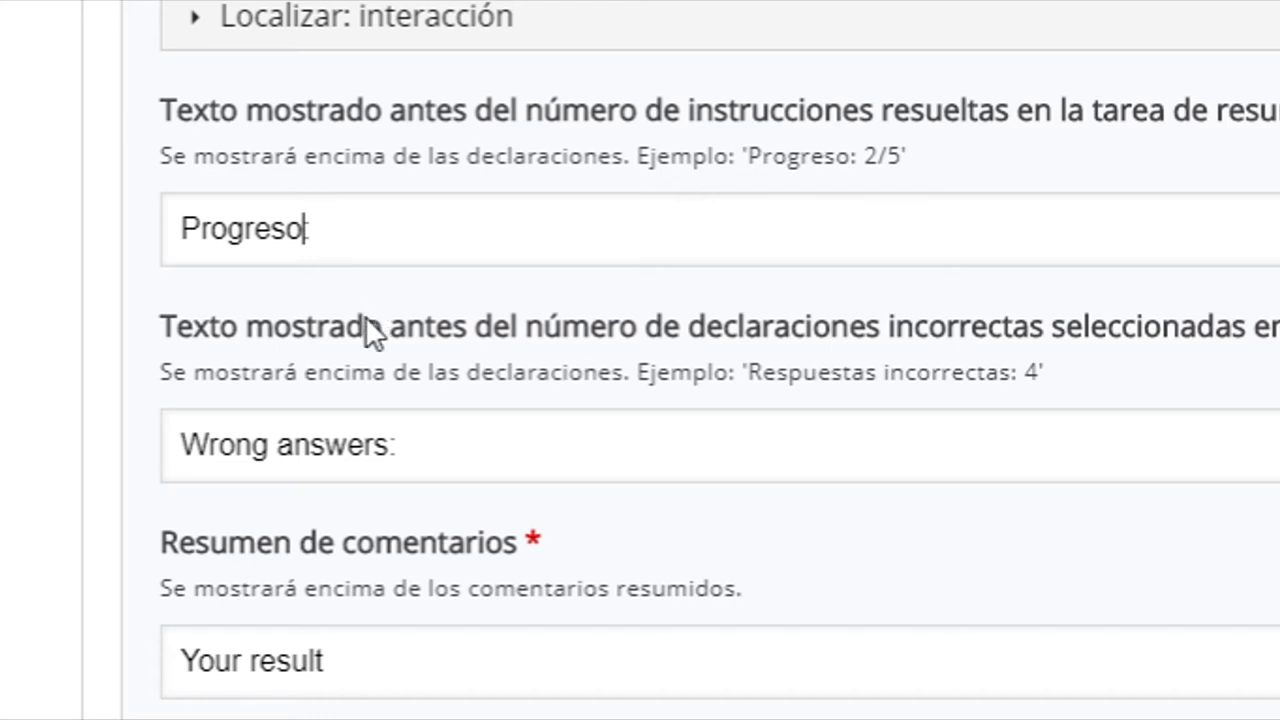
text(:)
Change the summary task's wrong answers label to "Respuestas incorrectas:" and collapse the text overrides
click(397, 444)
key(BackSpace)
key(BackSpace)
key(BackSpace)
key(BackSpace)
key(BackSpace)
key(BackSpace)
key(BackSpace)
key(BackSpace)
key(BackSpace)
key(BackSpace)
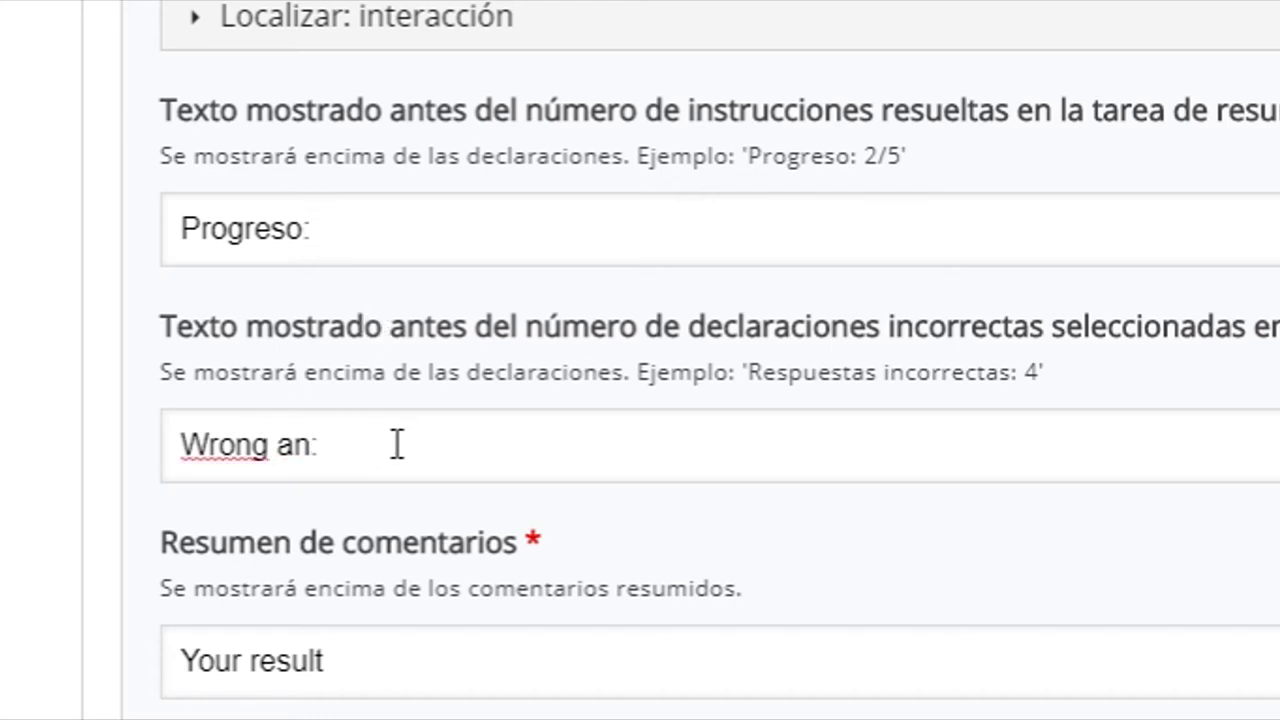
text(Respuestas)
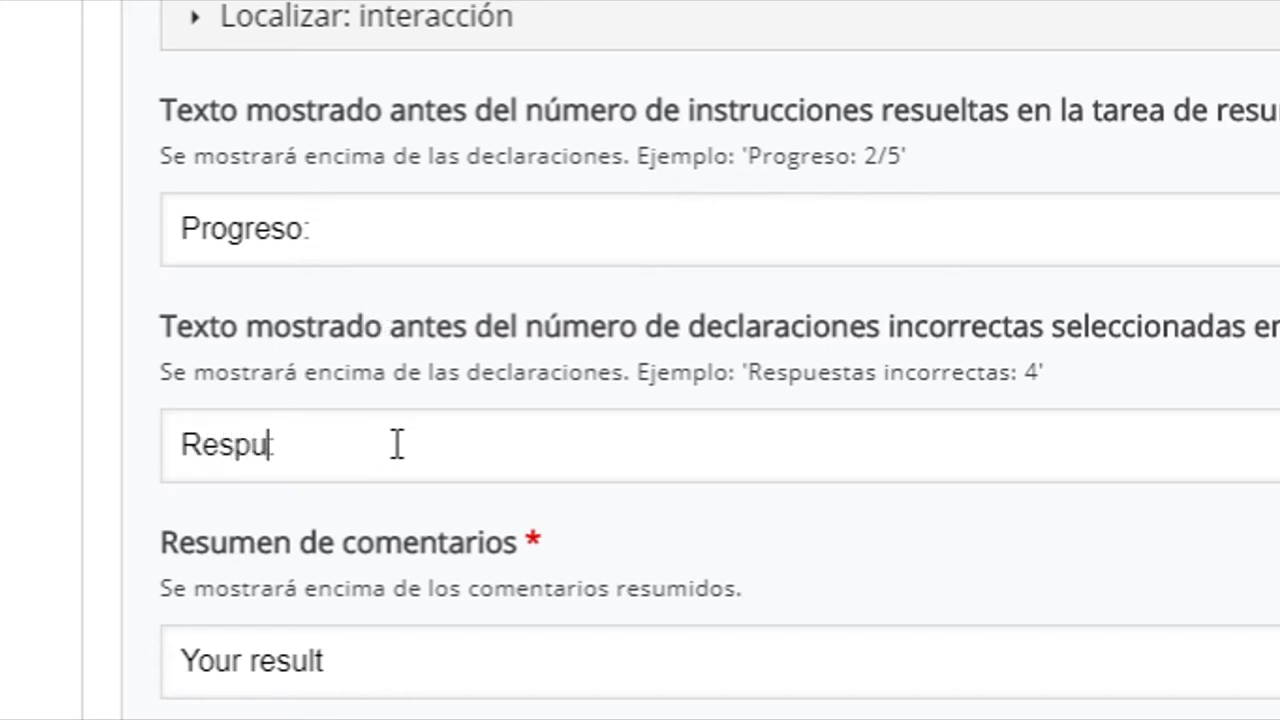
text( incorrectas:)
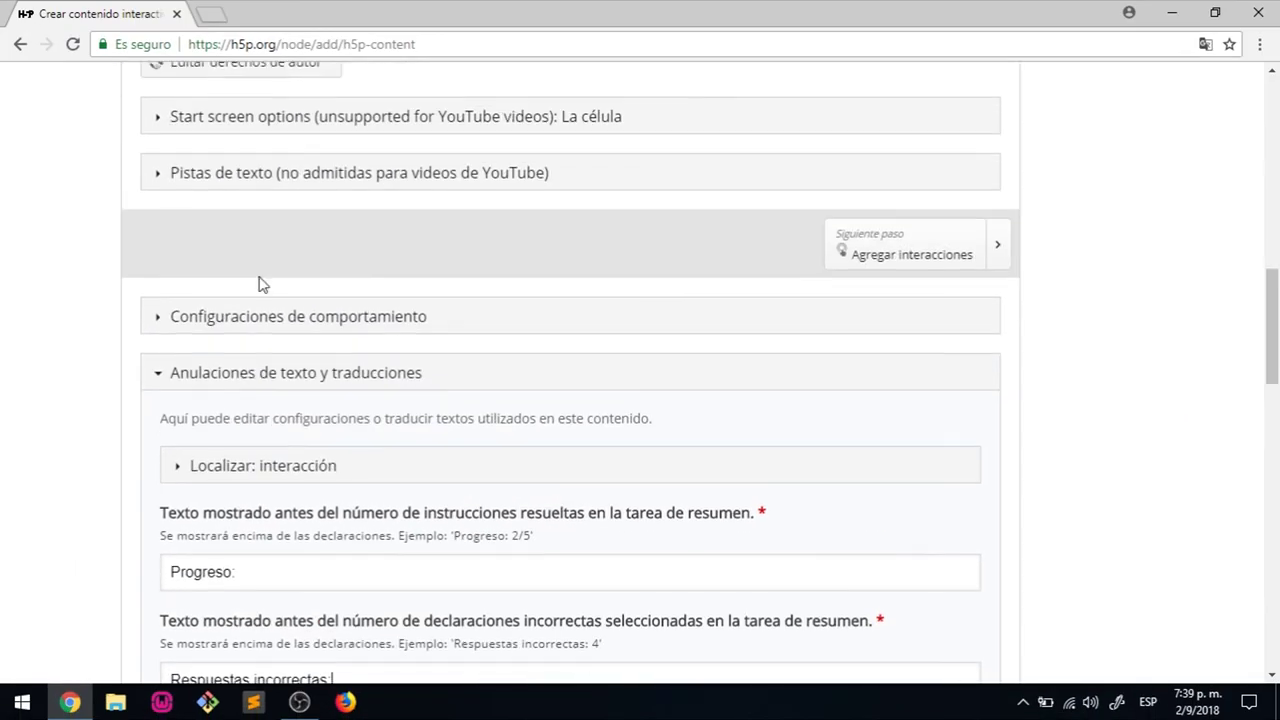
click(262, 366)
Save the interactive content with its default H5P display options and view the published page
scroll(460, 302, down, 1)
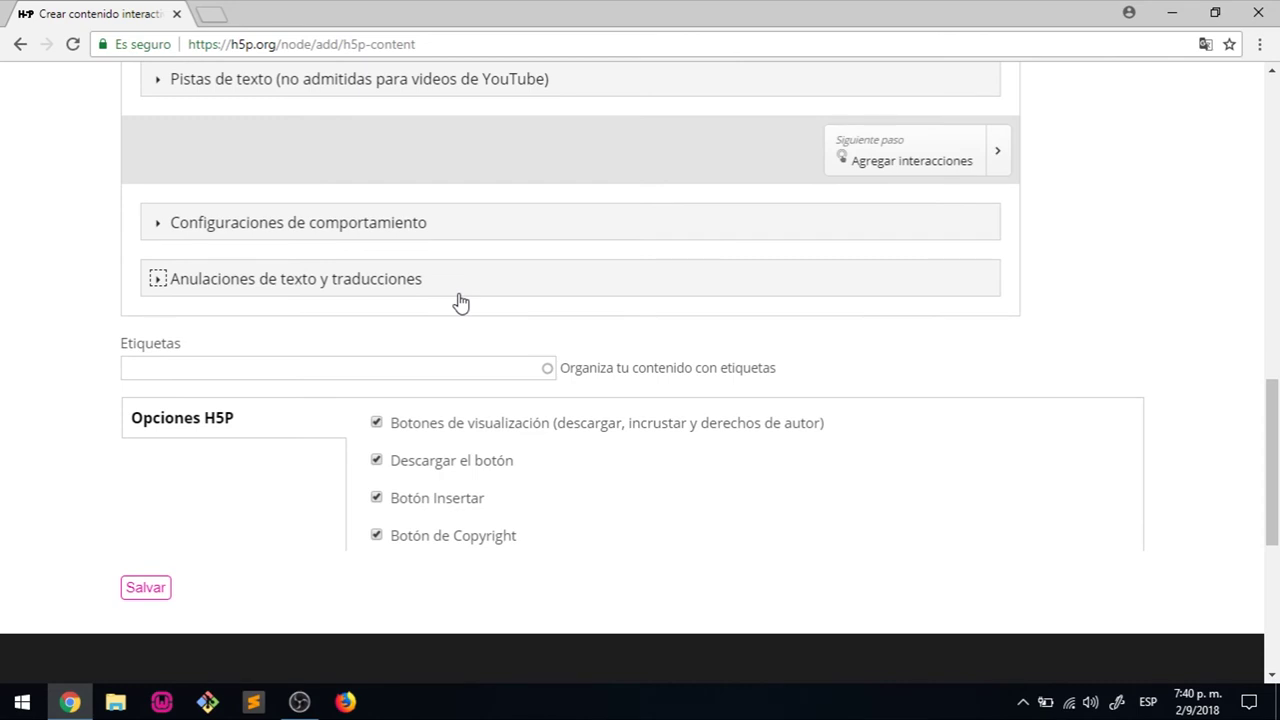
scroll(300, 340, down, 2)
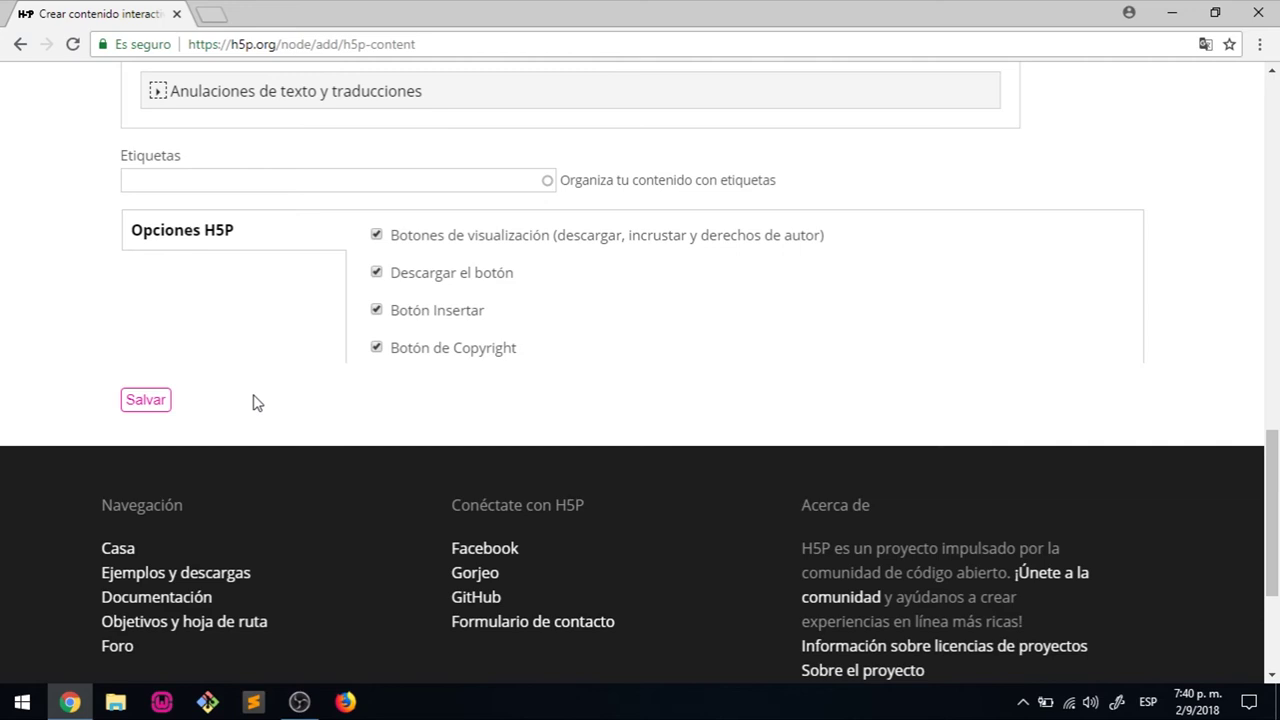
click(150, 401)
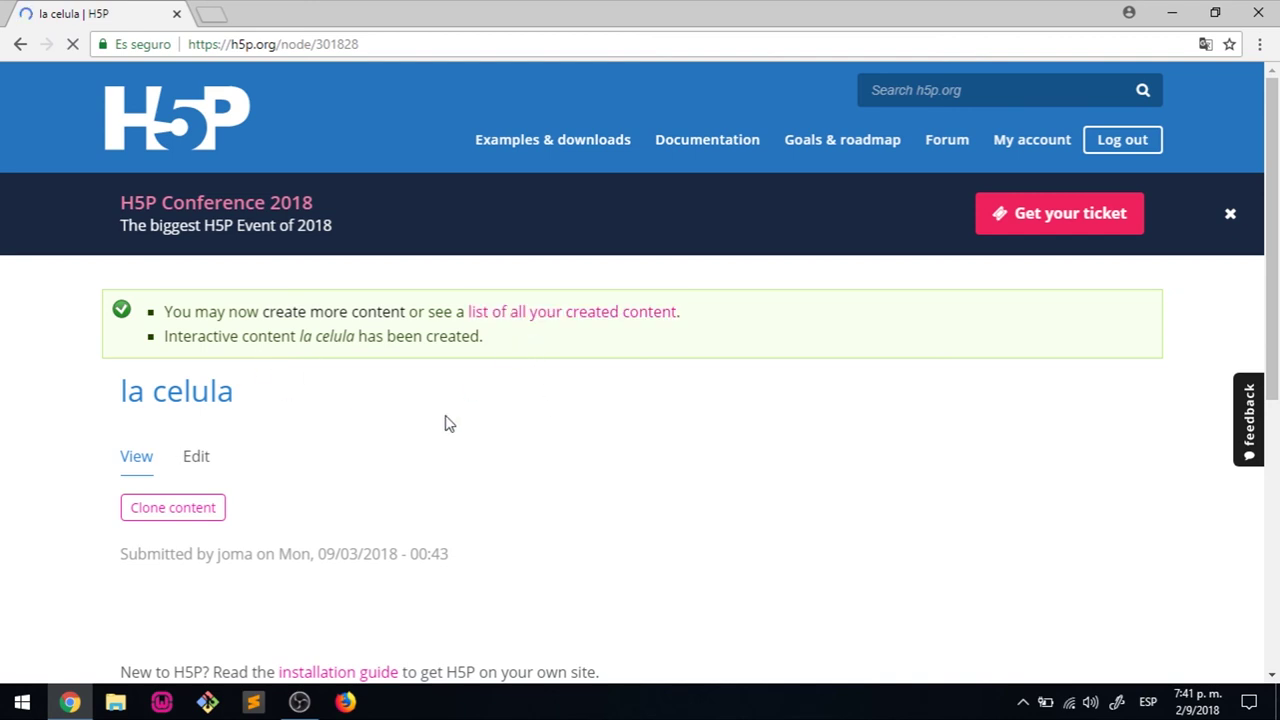
scroll(449, 424, down, 1)
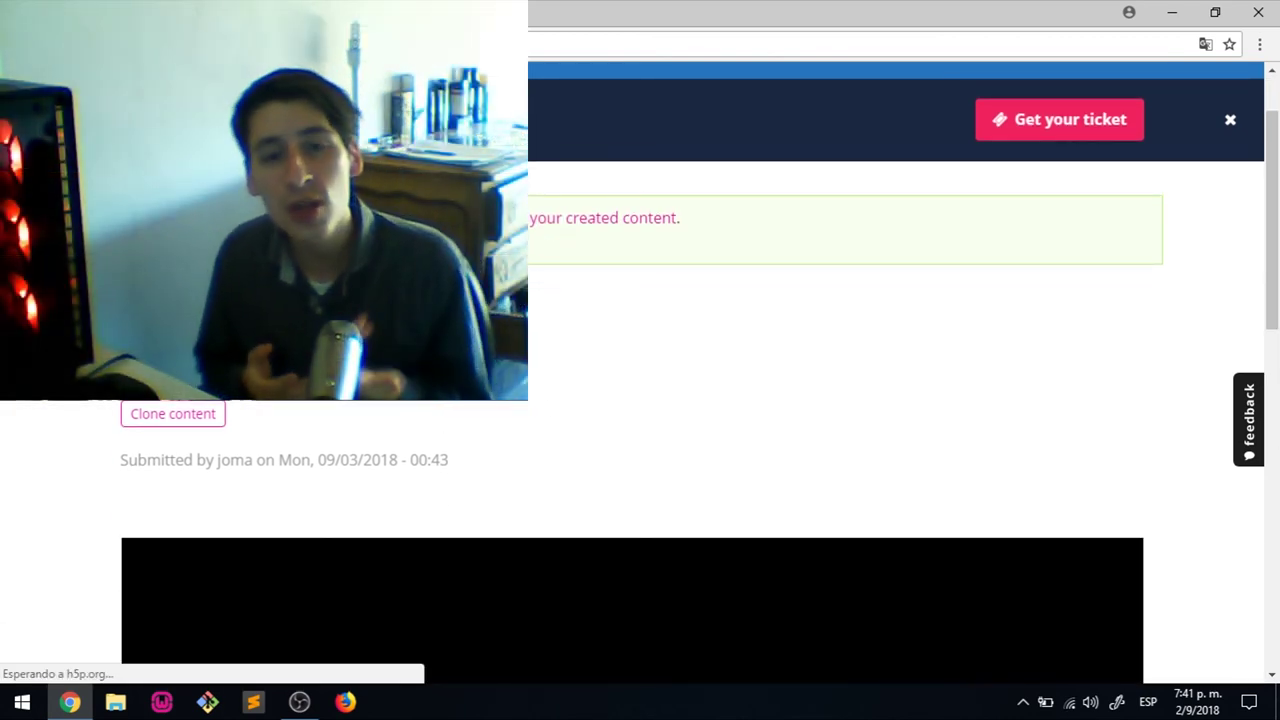